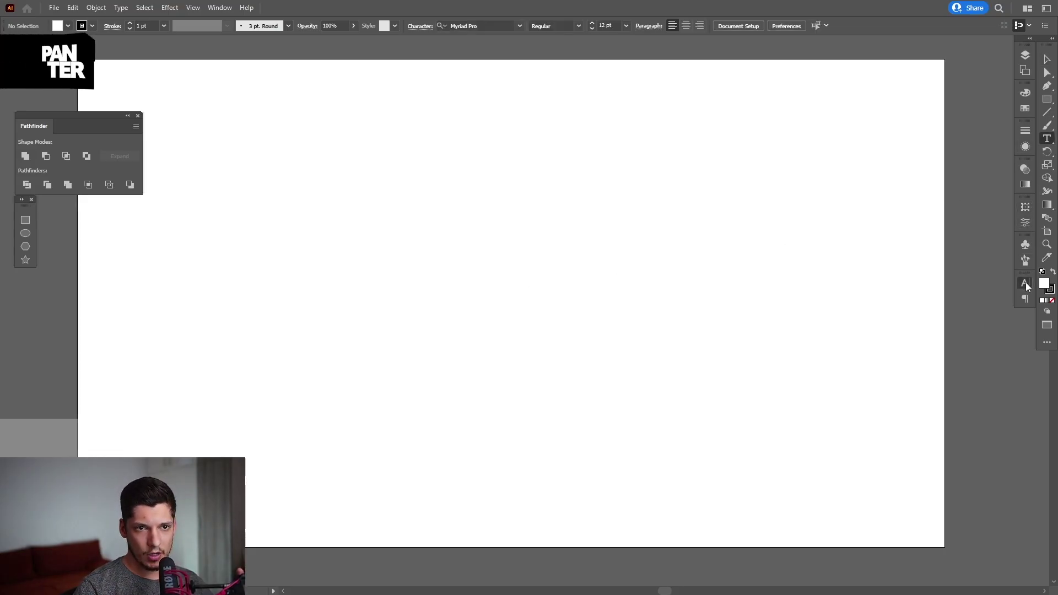
# Step: Set the type font to Mango Grotesque Bold
pyautogui.click(1025, 283)
pyautogui.click(933, 295)
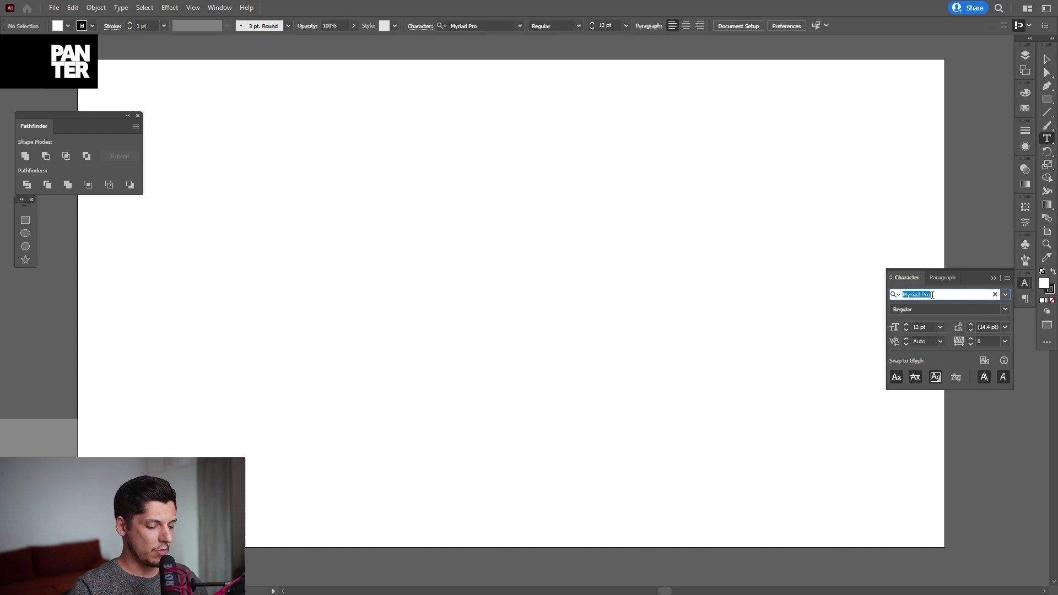
pyautogui.write('MANGO')
pyautogui.click(959, 562)
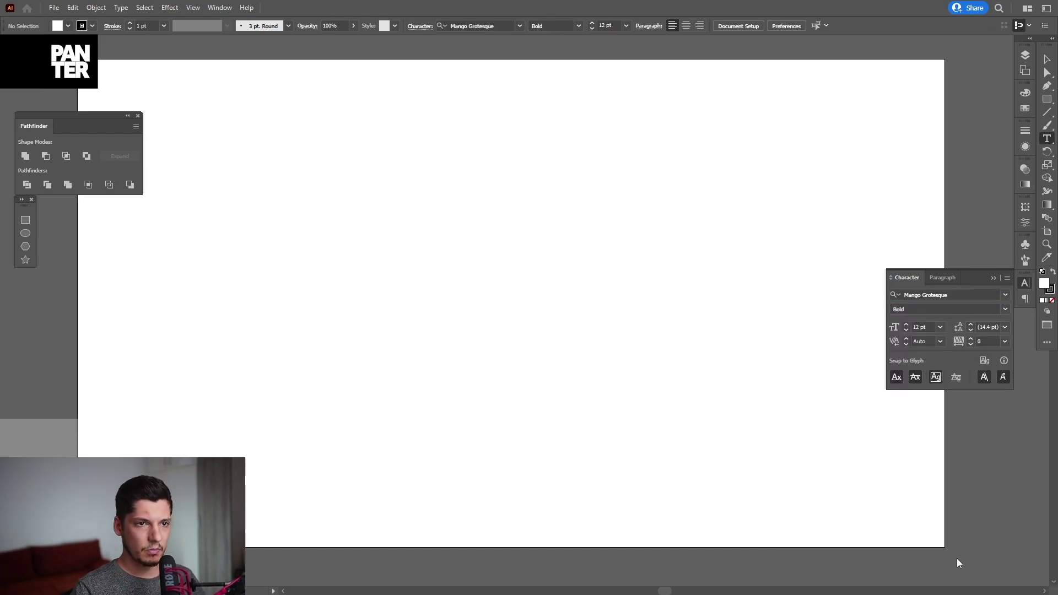
# Step: Add the text "panter" near the artboard's centre and scale it up proportionally to about 365 pt
pyautogui.click(443, 261)
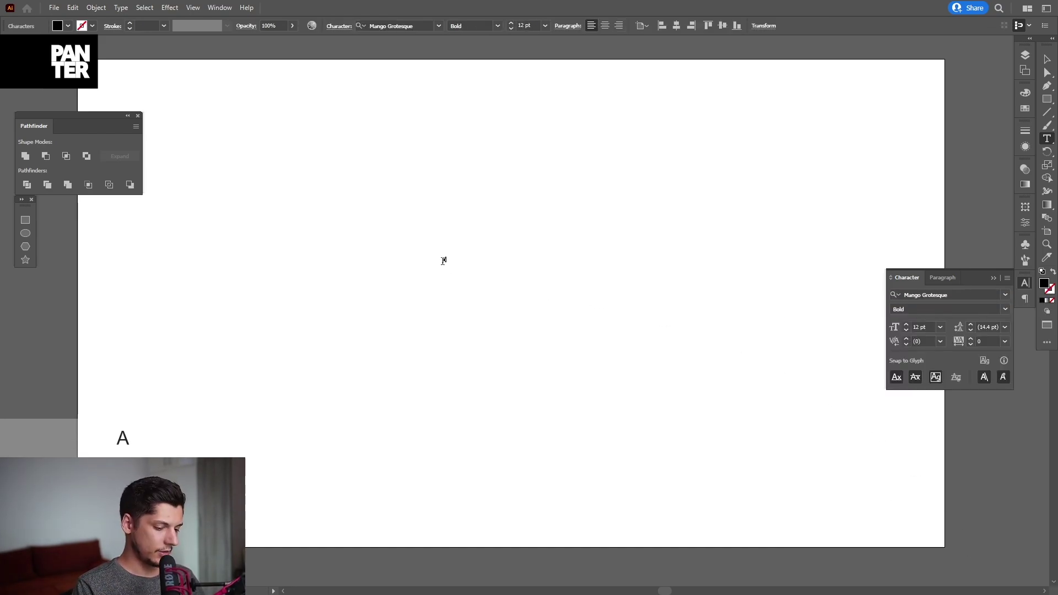
pyautogui.click(1047, 59)
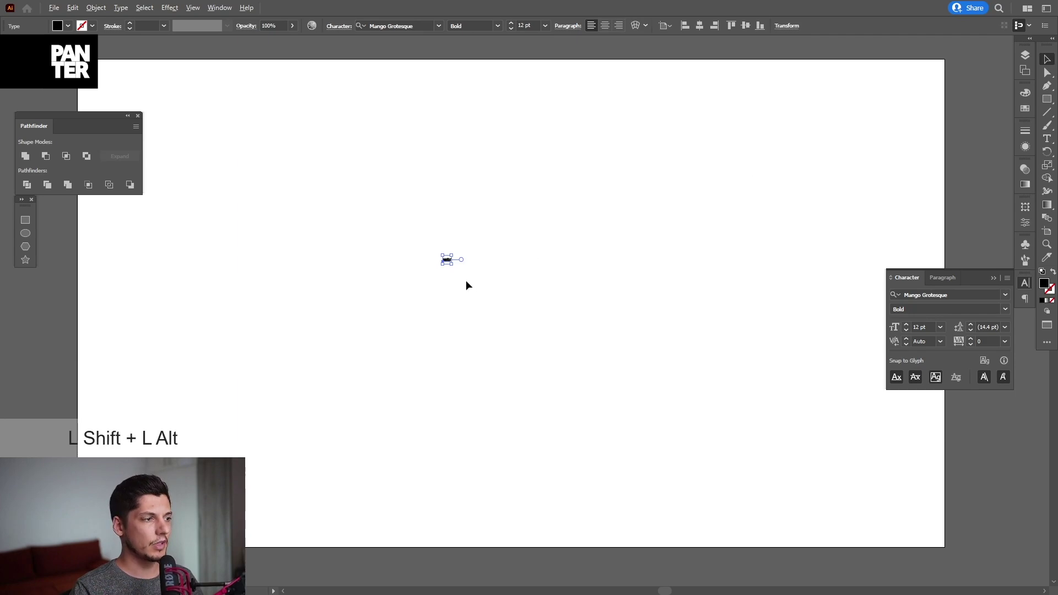
pyautogui.moveTo(451, 256); pyautogui.dragTo(454, 253)
pyautogui.moveTo(455, 253); pyautogui.dragTo(573, 154)
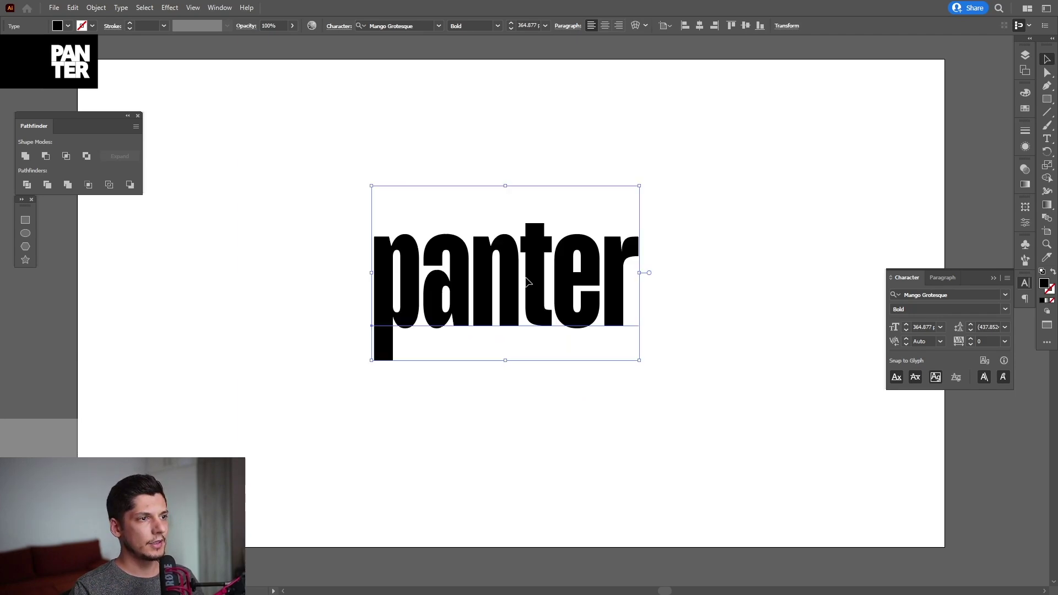
# Step: Replace the lowercase wording with "PANTER" in capitals
pyautogui.doubleClick(529, 283)
pyautogui.hotkey('ctrl', 'a')
pyautogui.write('PANTER')
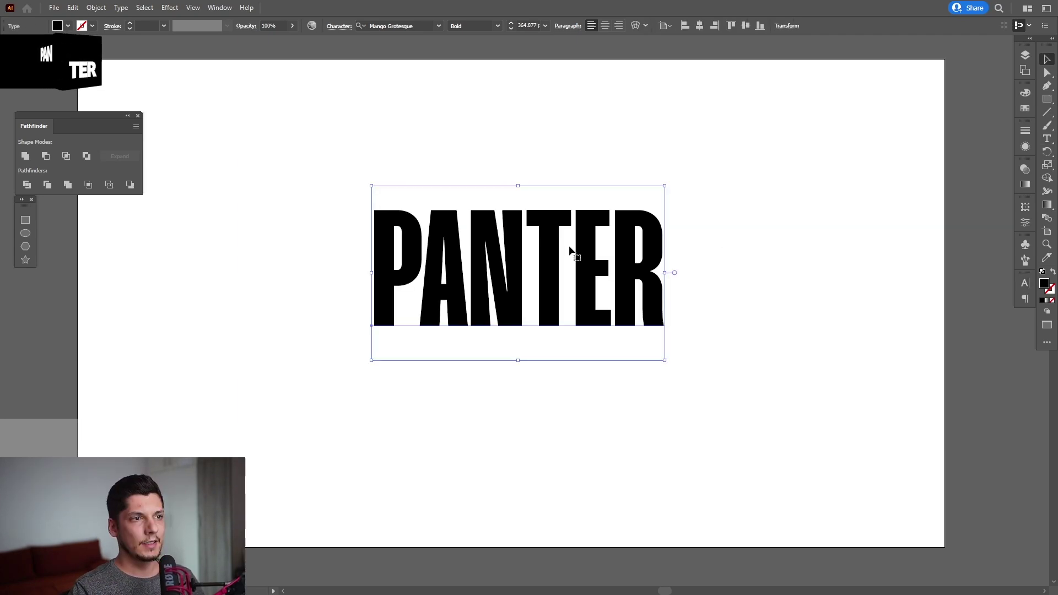
pyautogui.press('Escape')
# Step: Expand the PANTER text into outlines and fill them with medium grey
pyautogui.click(96, 7)
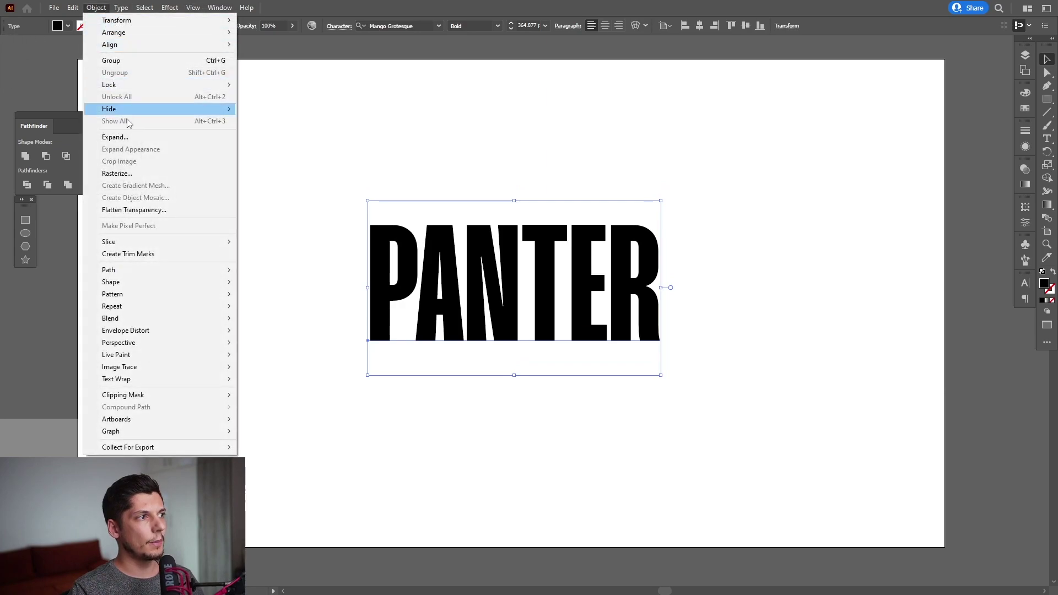
pyautogui.click(110, 138)
pyautogui.click(504, 375)
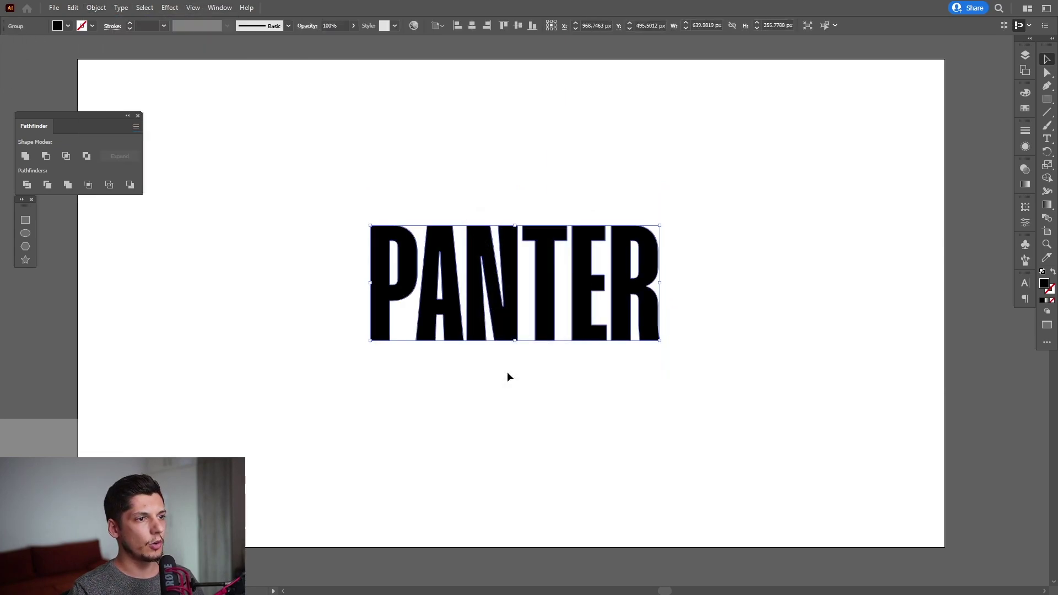
pyautogui.click(1024, 109)
pyautogui.click(950, 155)
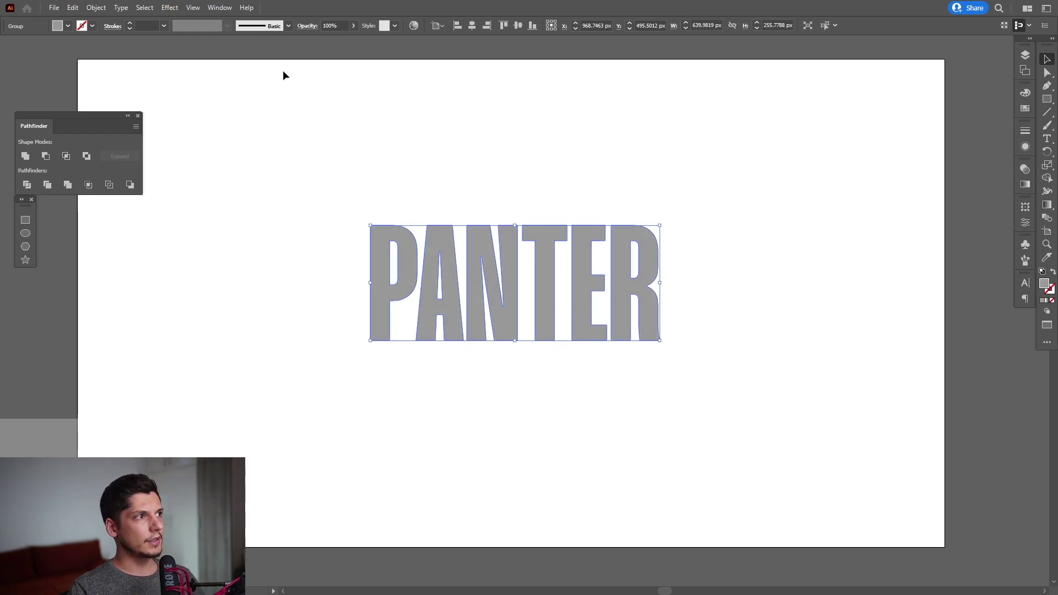
# Step: Apply the classic 3D Extrude & Bevel effect to the lettering with the Isometric Top position
pyautogui.click(168, 8)
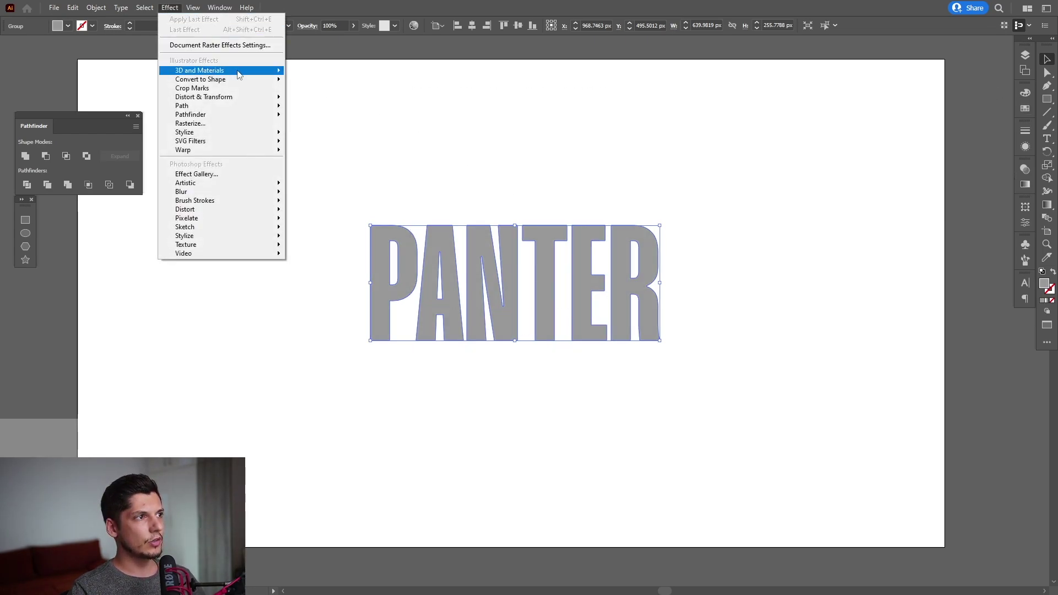
pyautogui.moveTo(262, 73)
pyautogui.moveTo(324, 136)
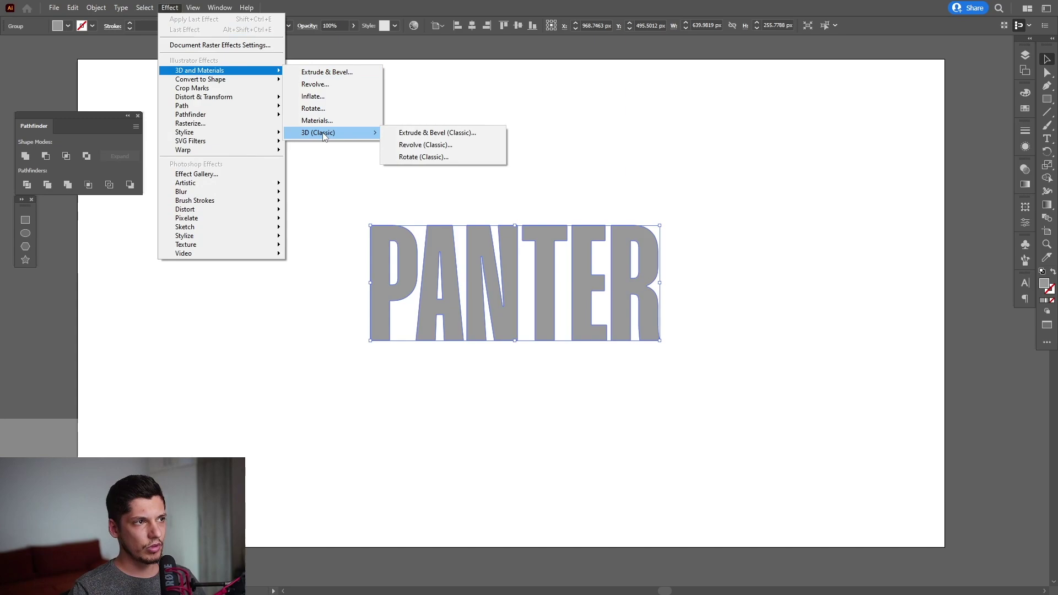
pyautogui.click(444, 134)
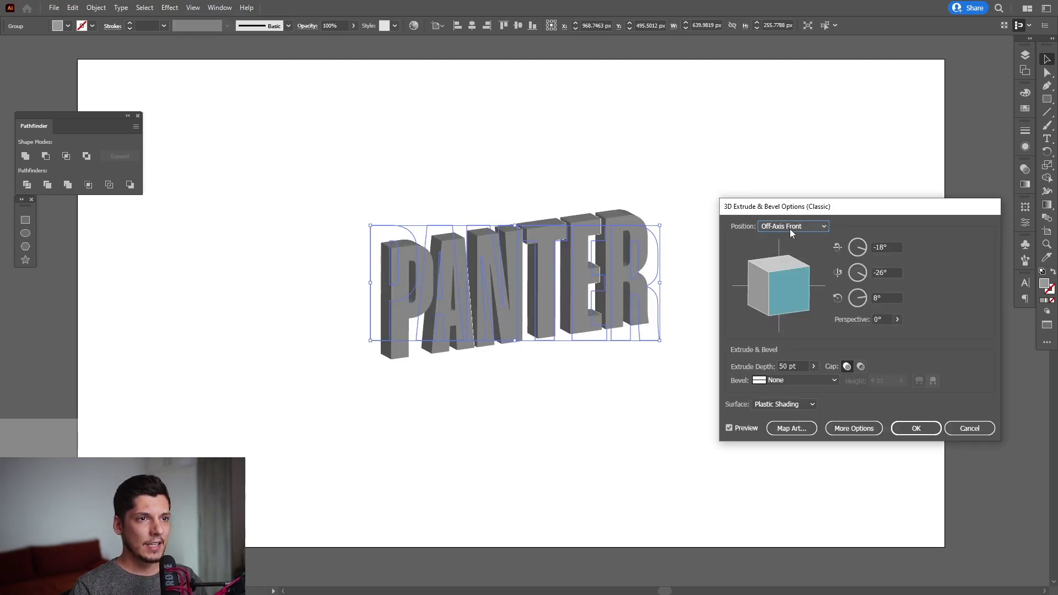
pyautogui.click(791, 226)
pyautogui.click(789, 429)
pyautogui.click(785, 226)
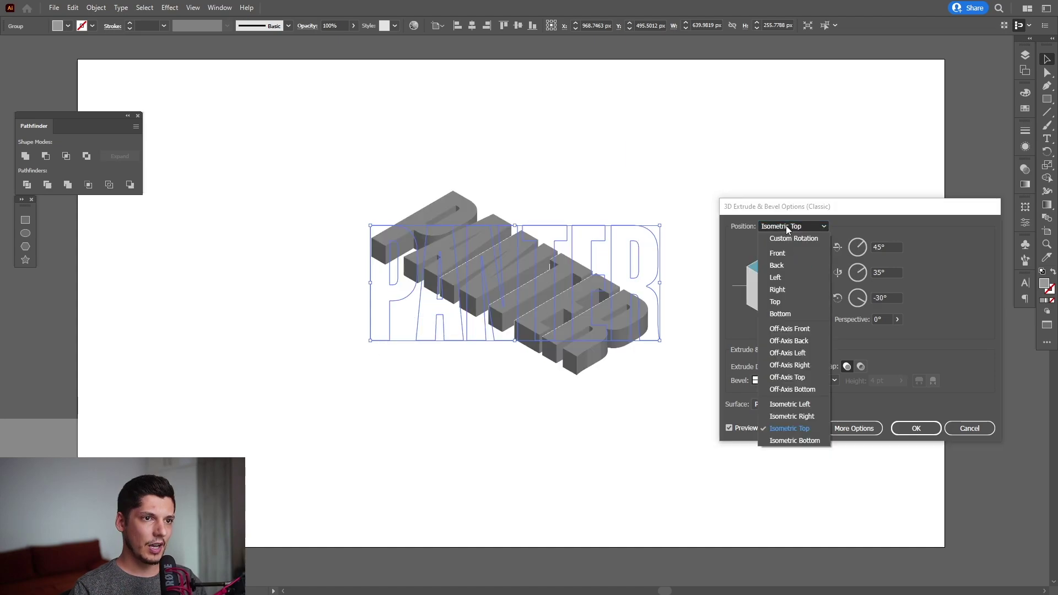
pyautogui.click(795, 432)
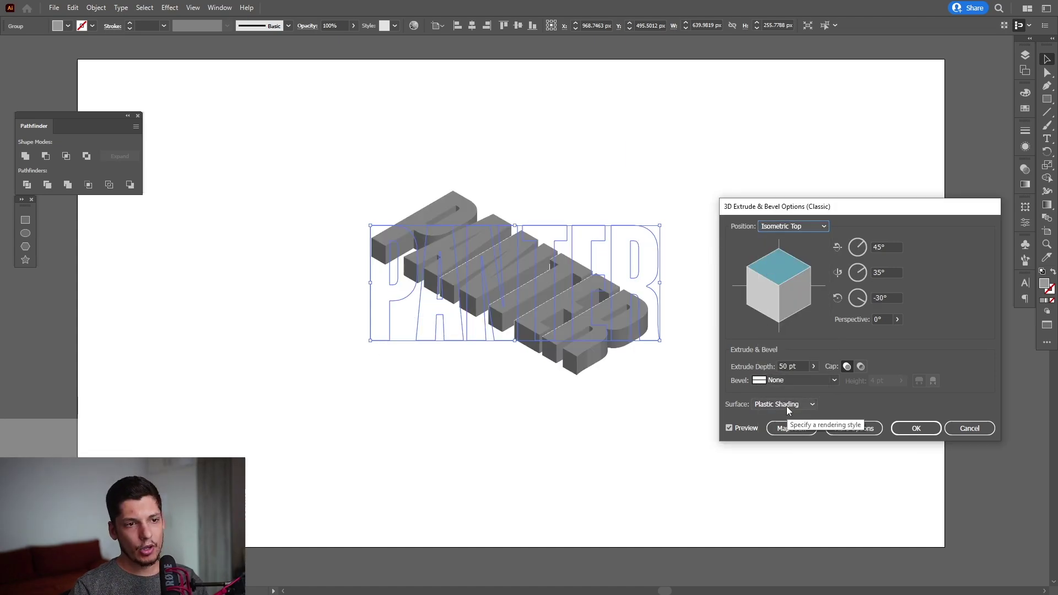
# Step: Try a shallower extrude depth of 9 pt and return it to 50 pt
pyautogui.click(798, 366)
pyautogui.click(814, 367)
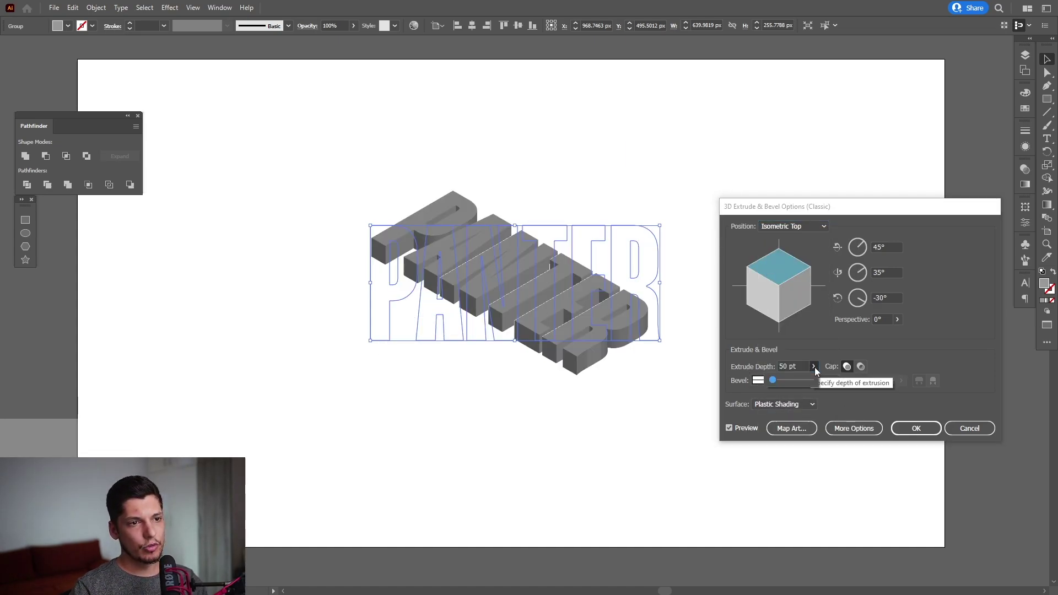
pyautogui.moveTo(772, 380); pyautogui.dragTo(774, 385)
pyautogui.click(794, 367)
pyautogui.scroll(20, 795, 366)
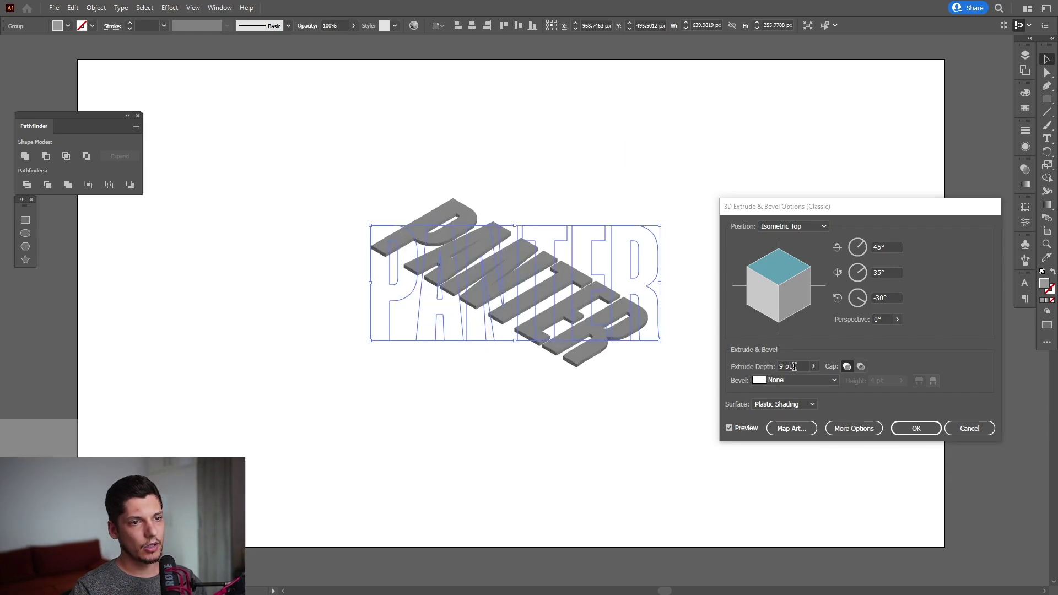
pyautogui.scroll(20, 794, 367)
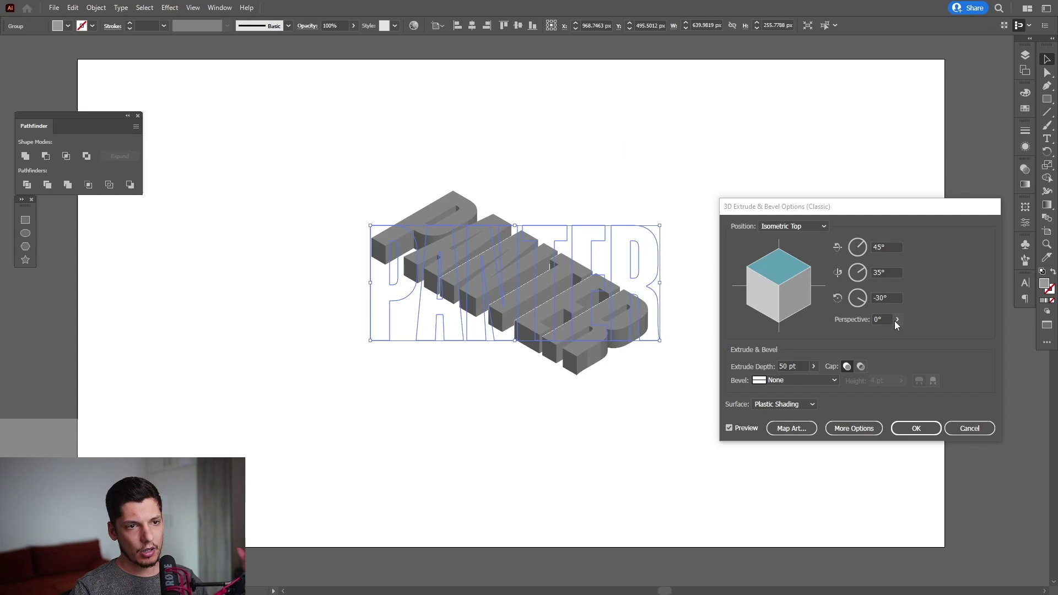
# Step: Set the extrusion's perspective to 11° and apply the 3D effect
pyautogui.click(897, 319)
pyautogui.moveTo(857, 338); pyautogui.dragTo(862, 336)
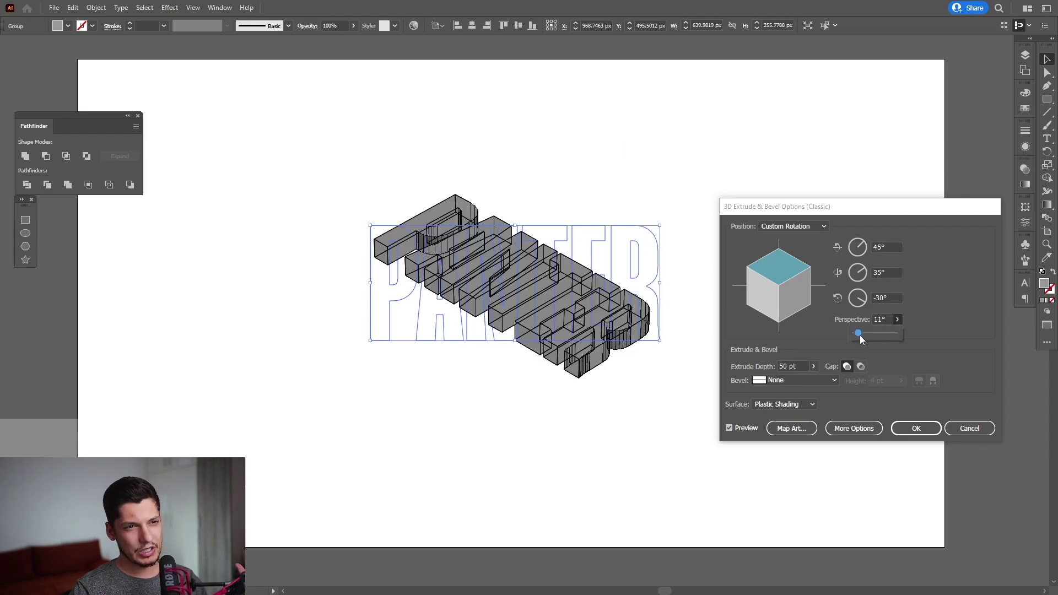
pyautogui.click(917, 430)
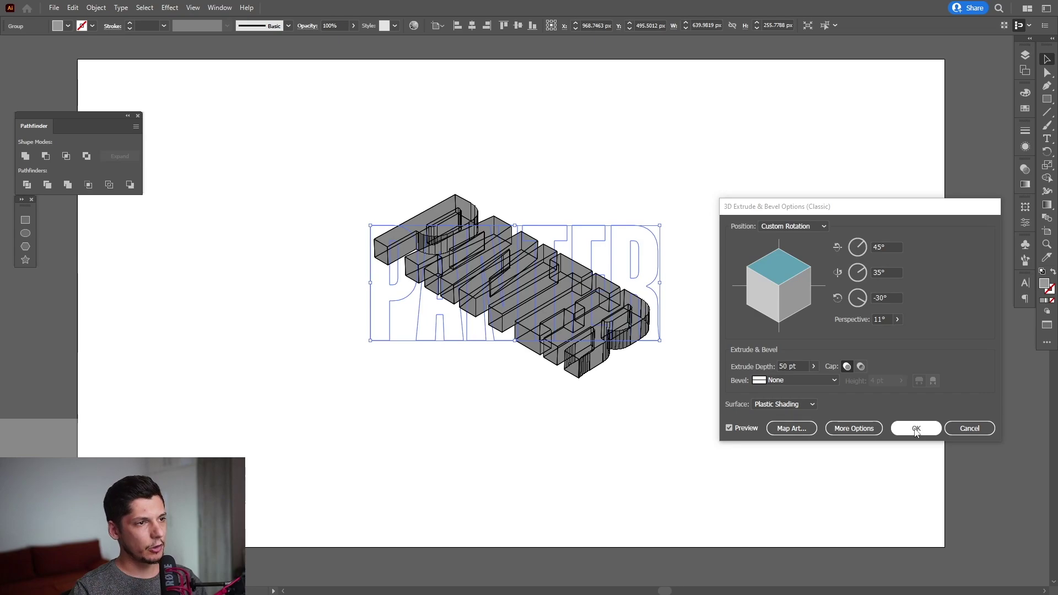
pyautogui.click(916, 428)
# Step: Expand the appearance of the extruded lettering and ungroup it twice into separate faces
pyautogui.click(96, 8)
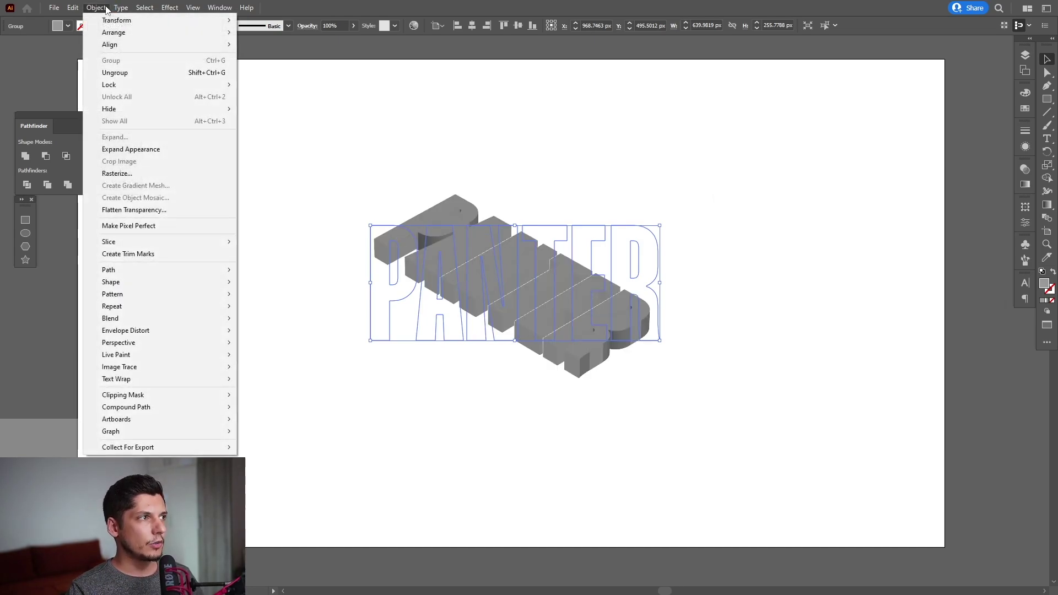
pyautogui.click(161, 149)
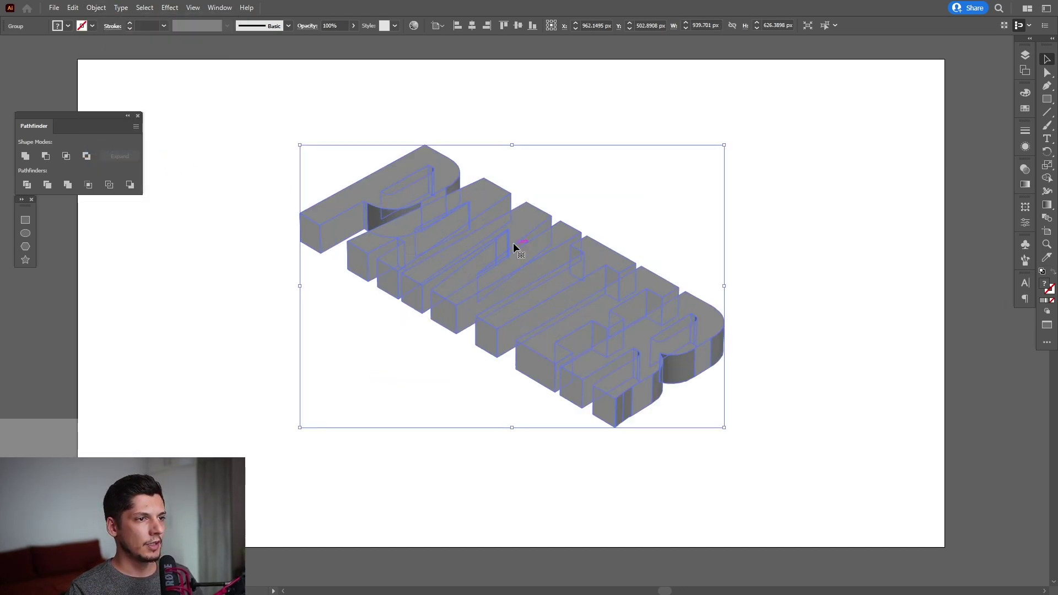
pyautogui.rightClick(514, 243)
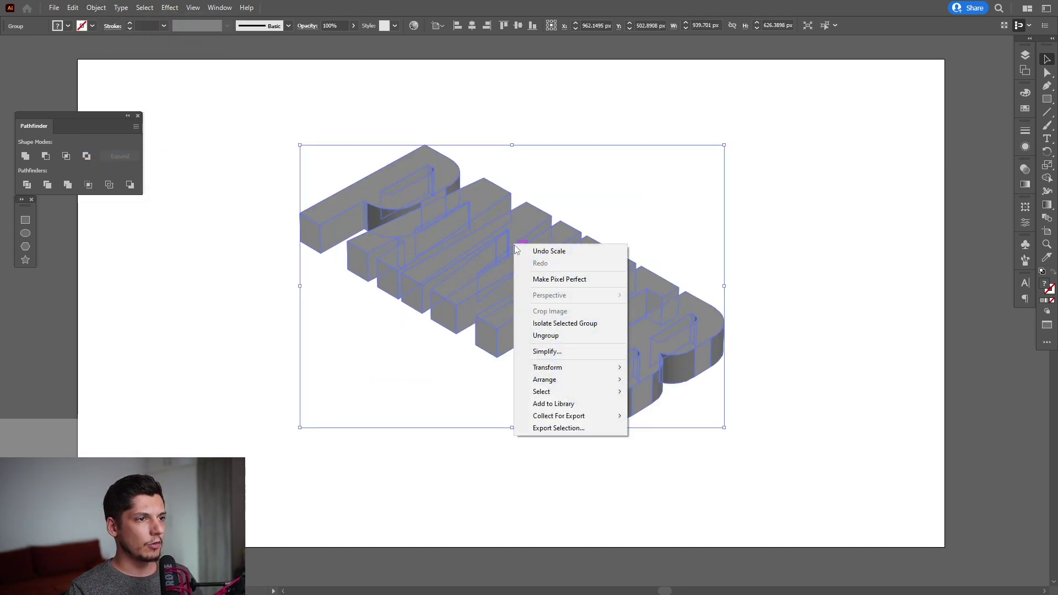
pyautogui.click(553, 336)
pyautogui.rightClick(562, 292)
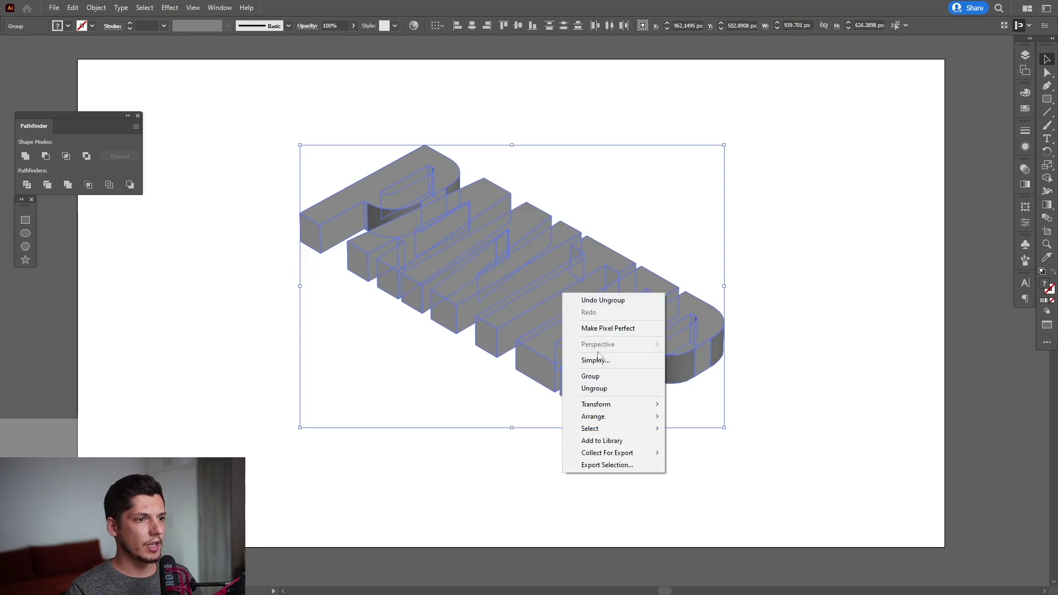
pyautogui.click(602, 390)
pyautogui.moveTo(820, 311); pyautogui.dragTo(834, 311)
# Step: Try moving the curved side face between the R's bowl and leg, and undo the move
pyautogui.scroll(3, 699, 380)
pyautogui.click(677, 362)
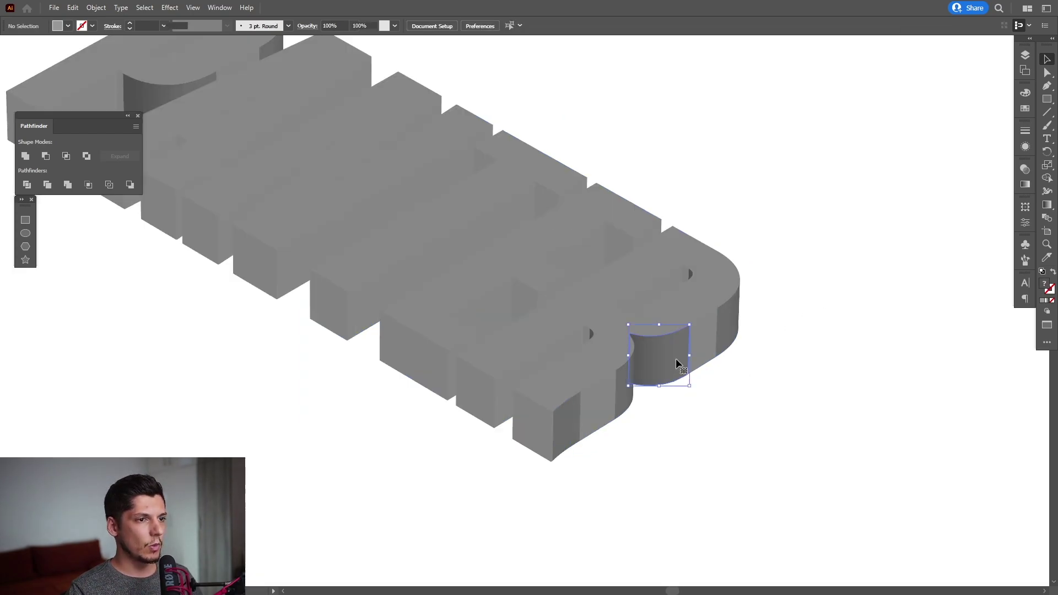
pyautogui.scroll(7, 688, 382)
pyautogui.moveTo(609, 283); pyautogui.dragTo(616, 353)
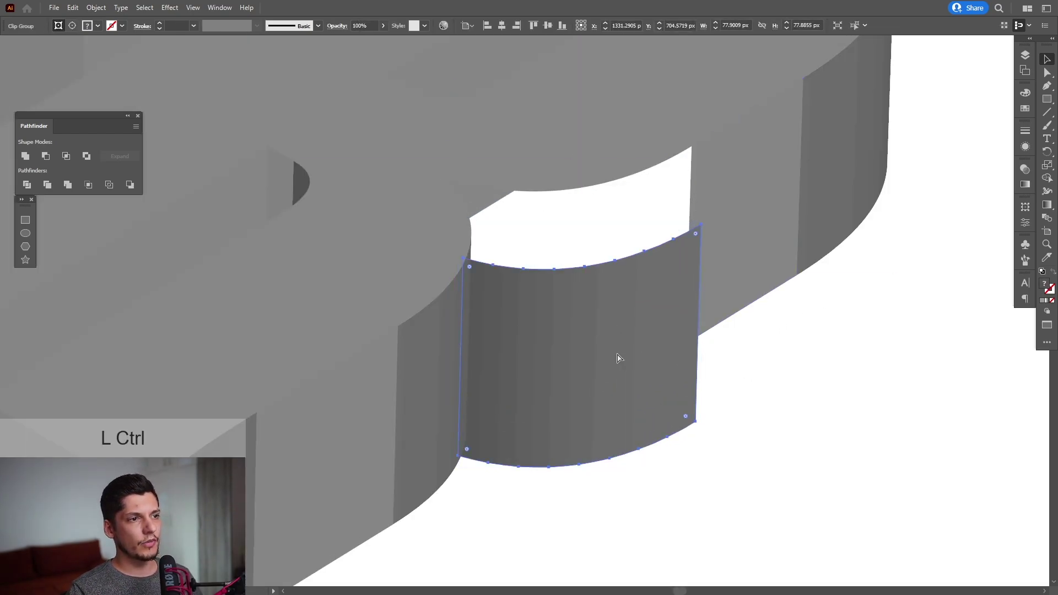
pyautogui.hotkey('ctrl', 'z')
# Step: Release the clipping mask on the curved face between the R's bowl and leg and unite its strips into one shape
pyautogui.scroll(3, 582, 265)
pyautogui.scroll(-3, 471, 318)
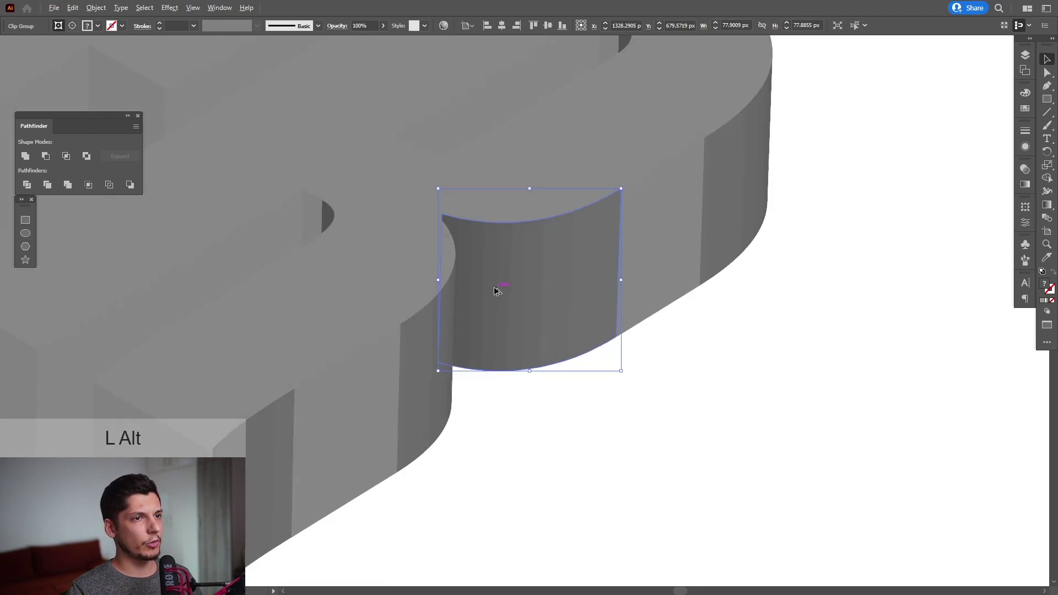
pyautogui.rightClick(540, 259)
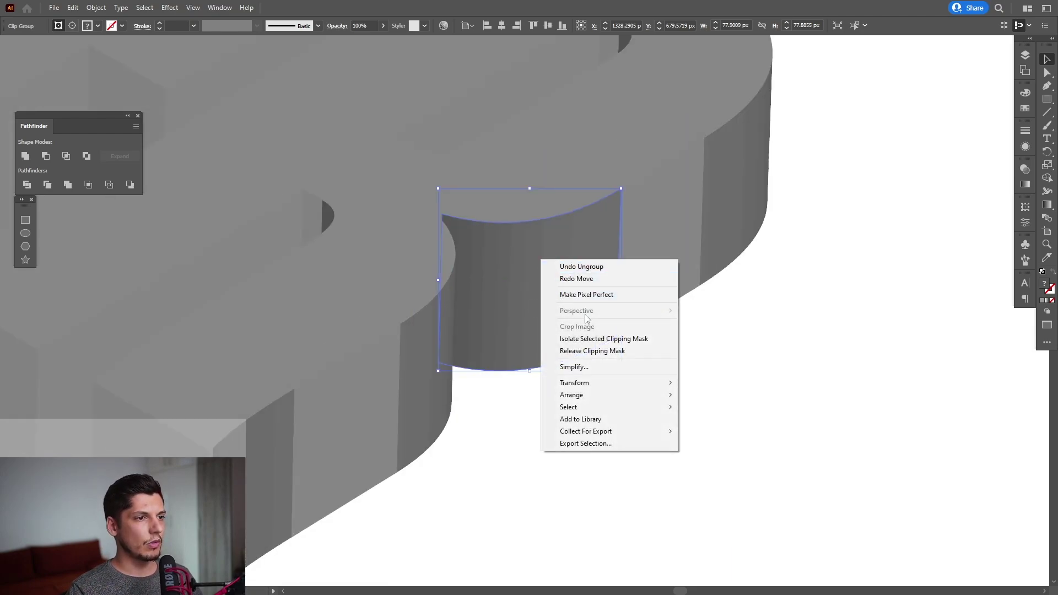
pyautogui.click(576, 352)
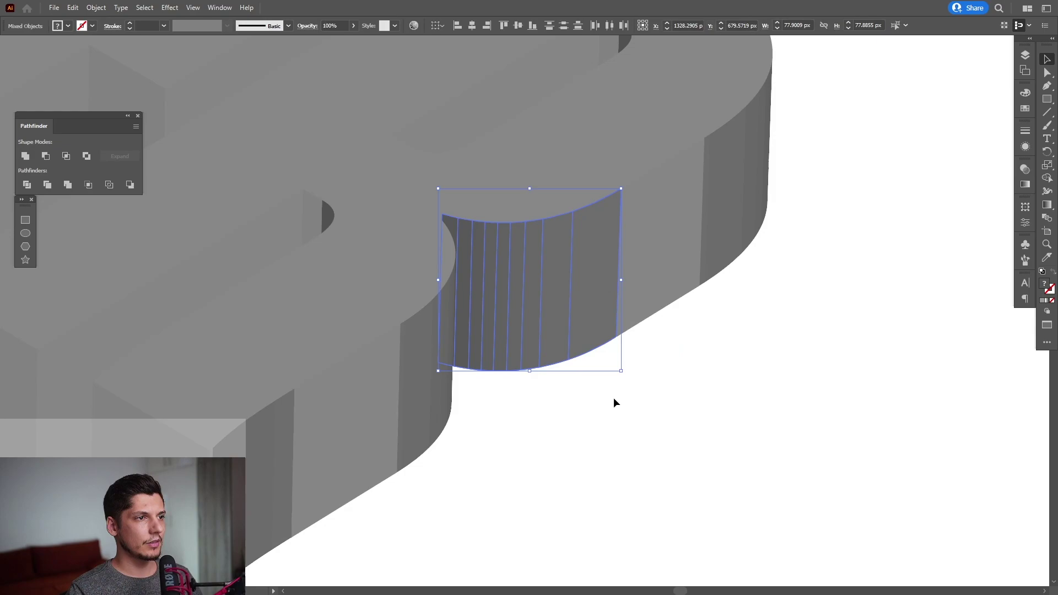
pyautogui.click(26, 157)
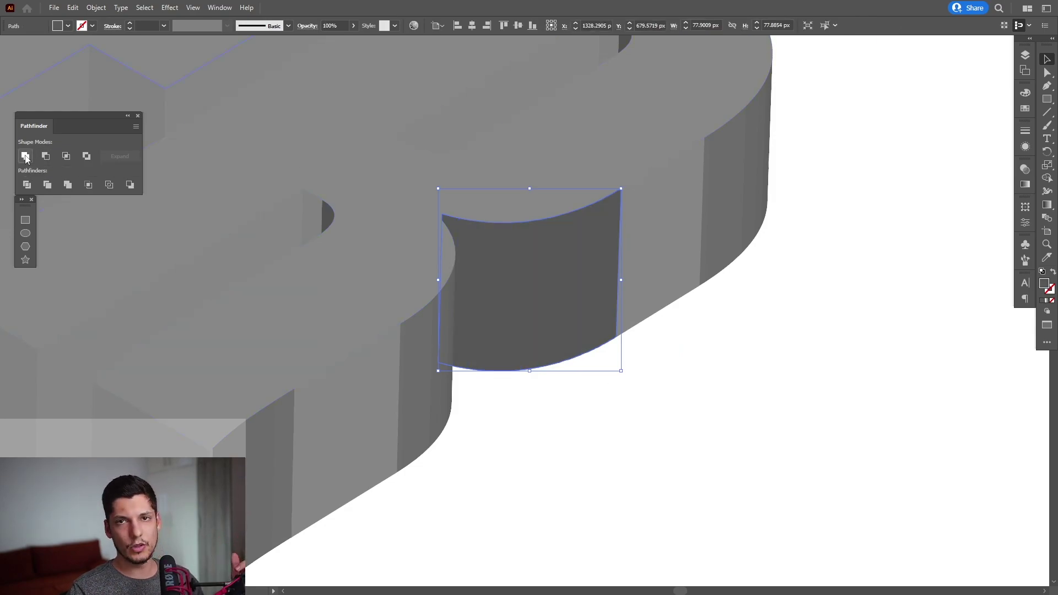
pyautogui.click(214, 9)
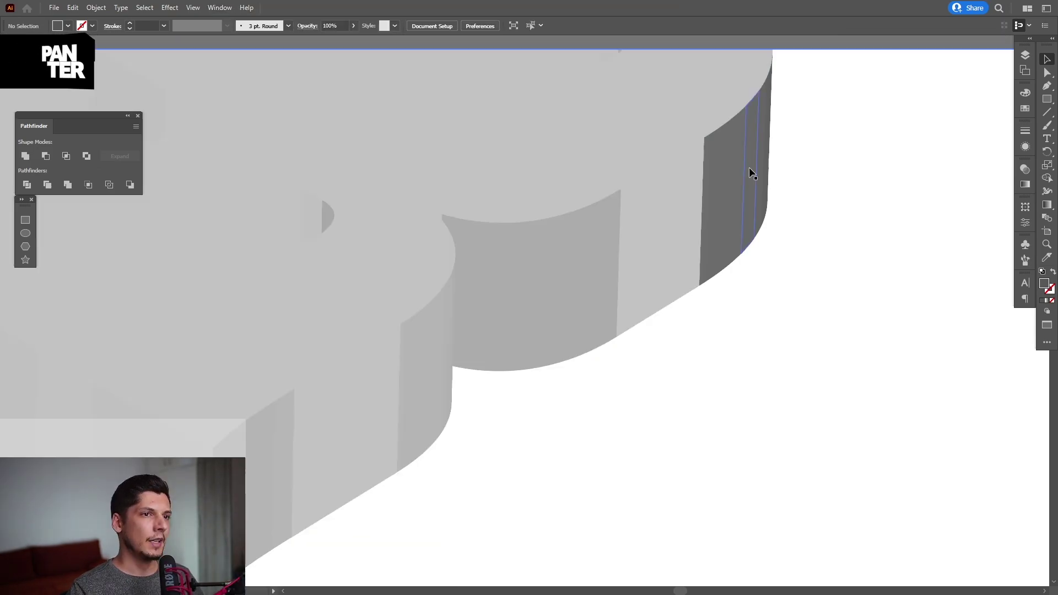
# Step: Release the clipping mask on the outer curved face of the R's bowl and unite its strips into one shape
pyautogui.click(749, 167)
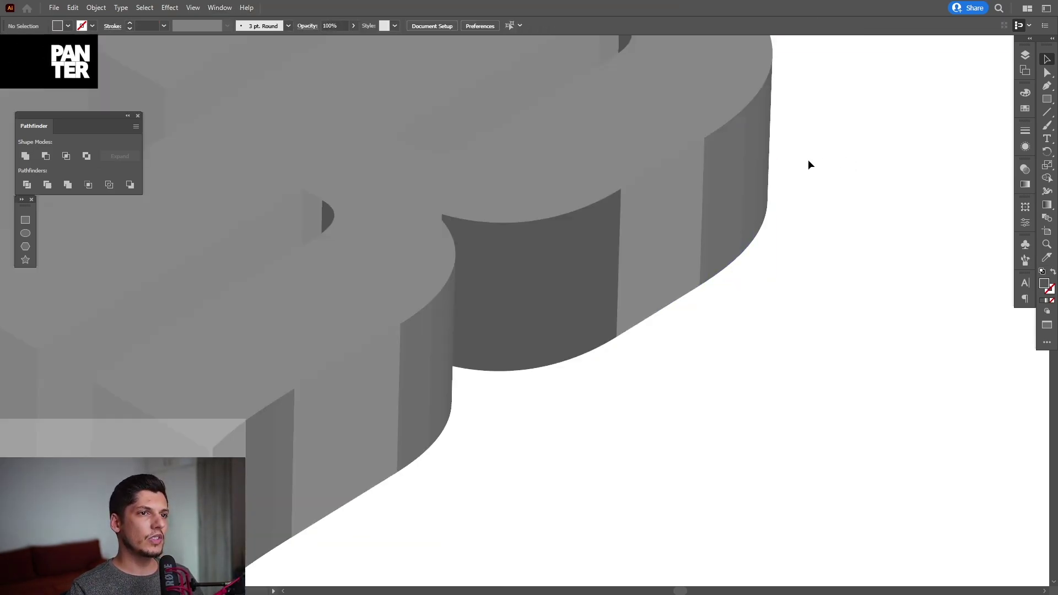
pyautogui.click(757, 162)
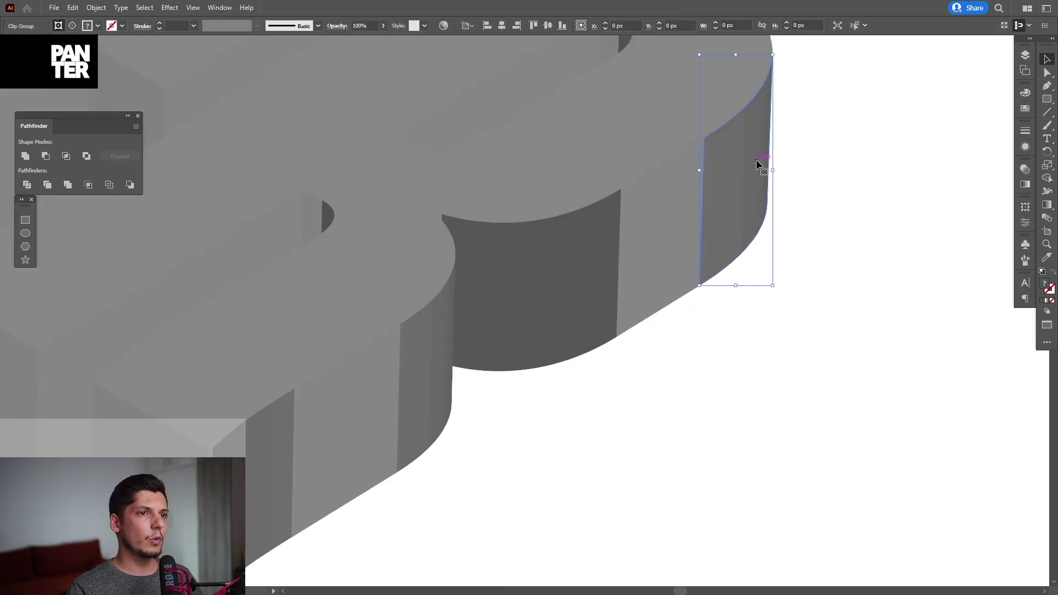
pyautogui.rightClick(757, 164)
pyautogui.click(802, 252)
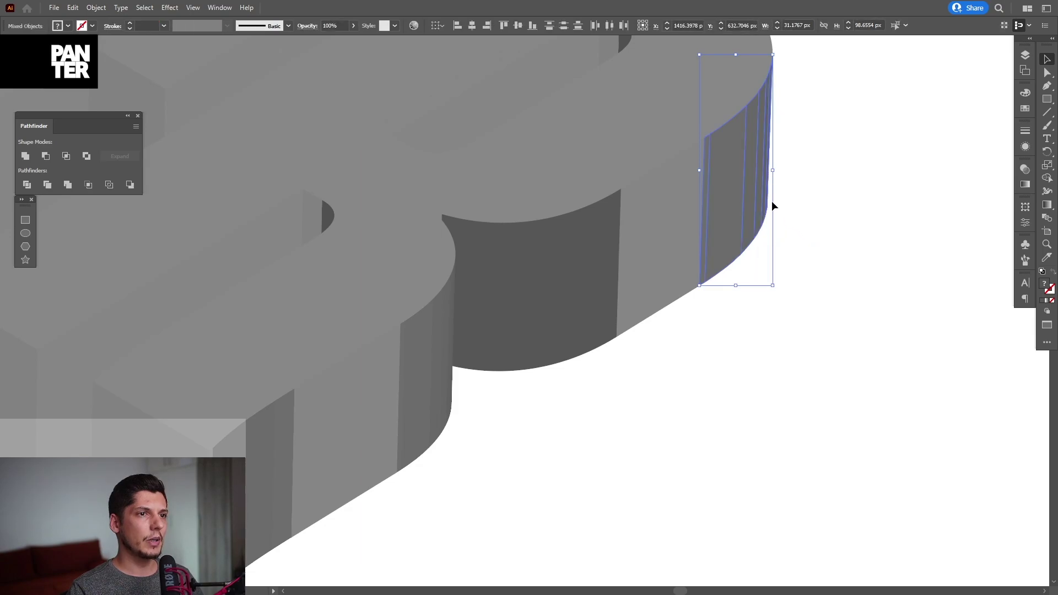
pyautogui.click(26, 161)
# Step: Release the clipping masks on the remaining curved faces of the R and P and unite each face's strips
pyautogui.press('space')
pyautogui.moveTo(446, 308); pyautogui.dragTo(557, 255)
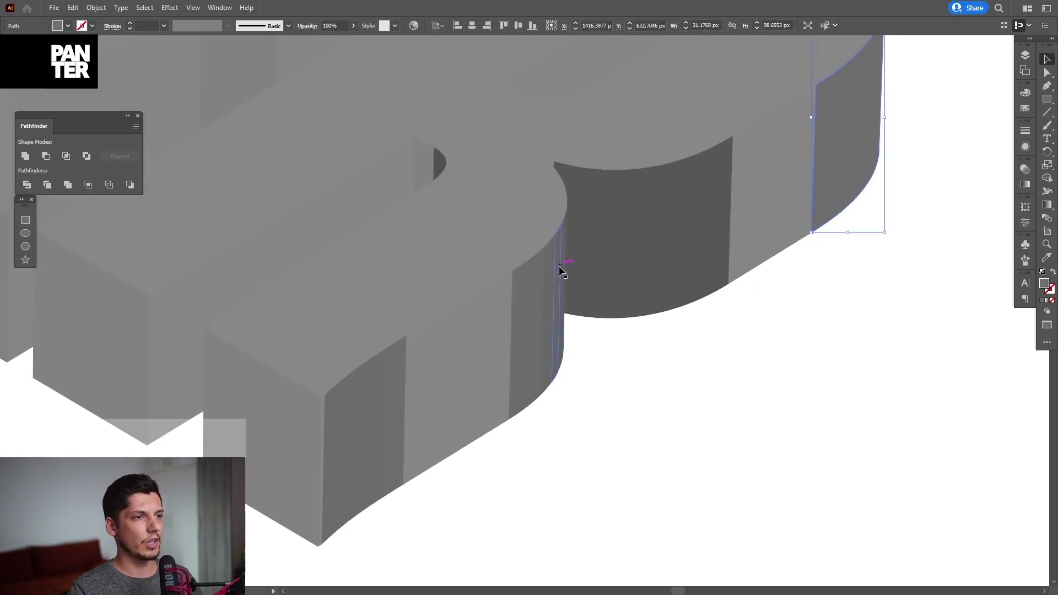
pyautogui.click(546, 286)
pyautogui.rightClick(373, 425)
pyautogui.click(397, 494)
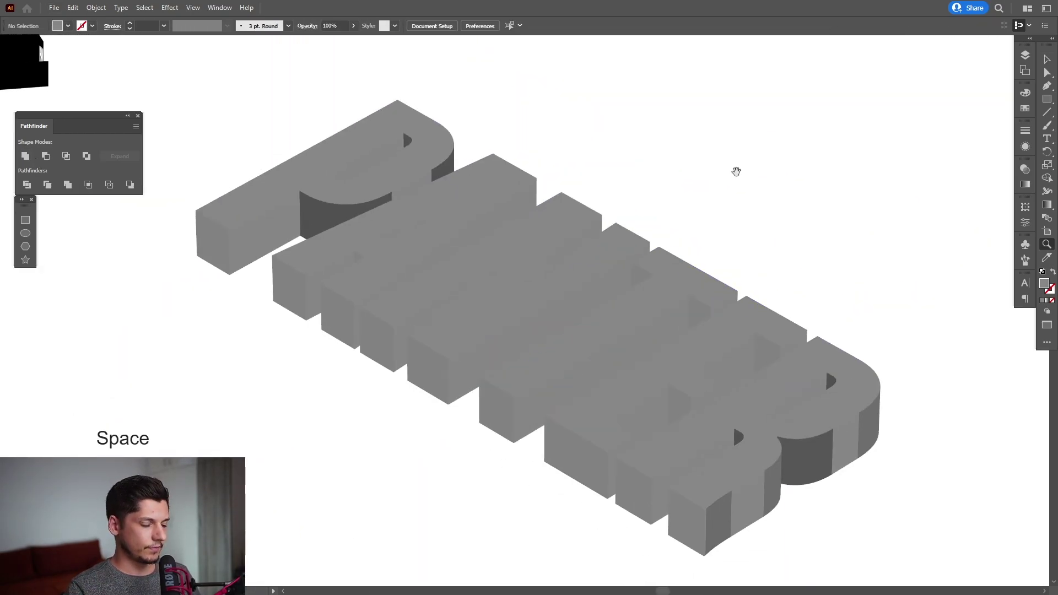
# Step: Apply a black stroke to all of the 3D lettering
pyautogui.press('v')
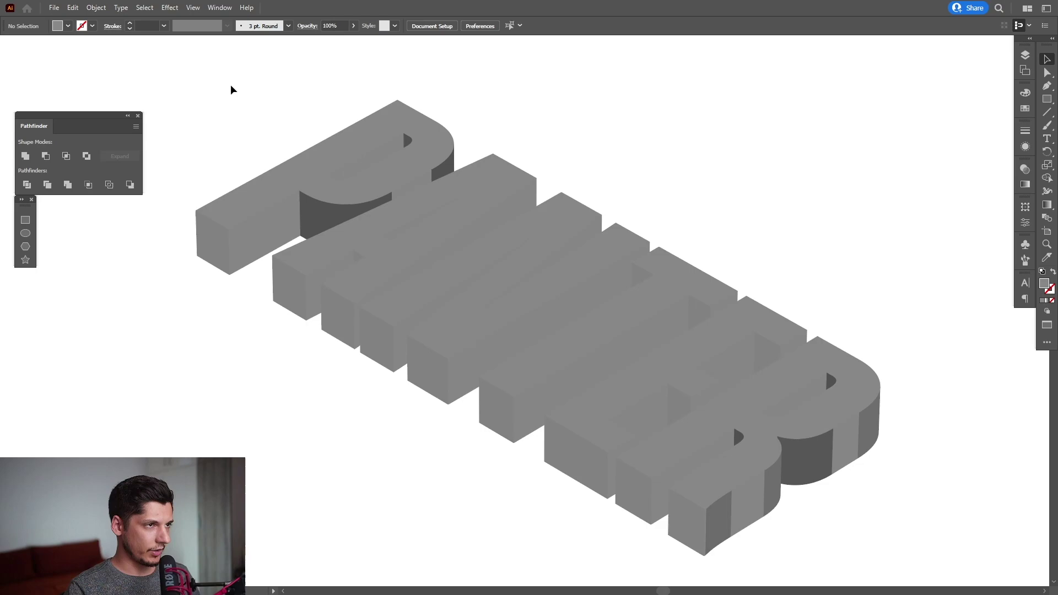
pyautogui.hotkey('ctrl', 'a')
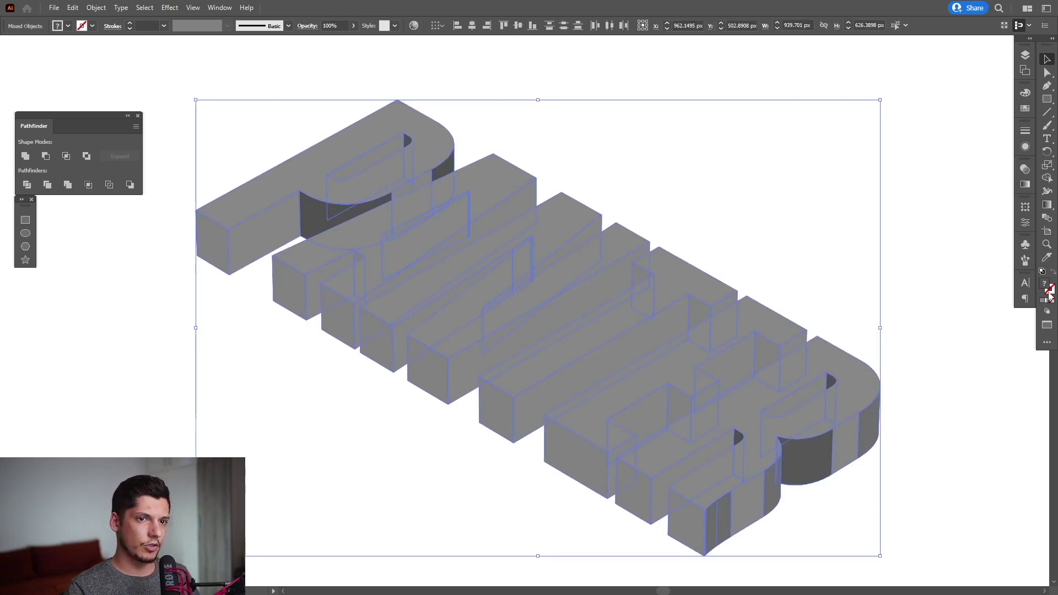
pyautogui.click(1050, 294)
pyautogui.click(896, 164)
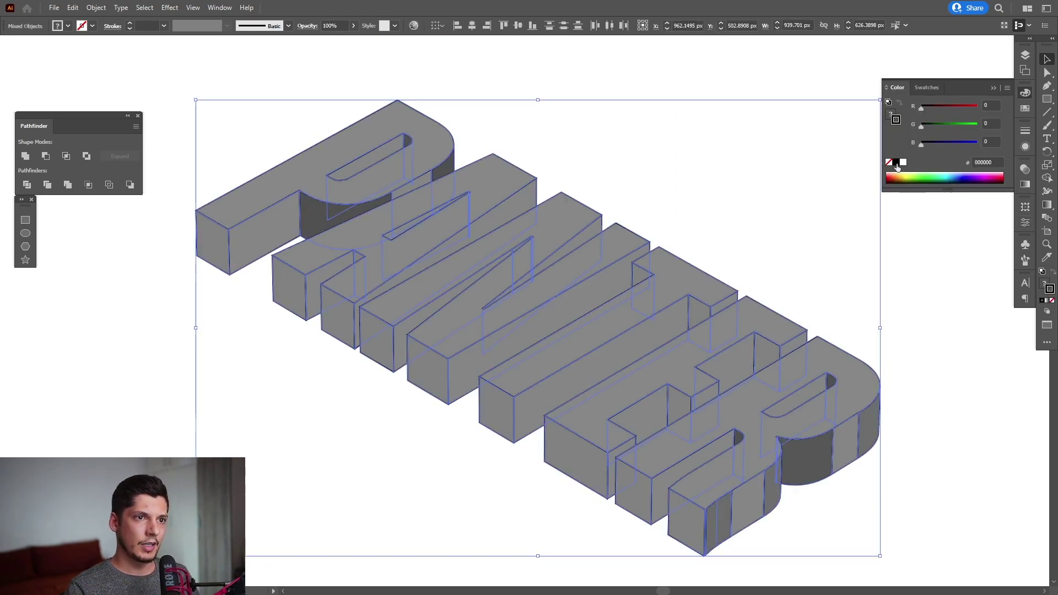
# Step: Set the stroke weight of the entire lettering to 3 pt
pyautogui.click(1025, 131)
pyautogui.click(945, 142)
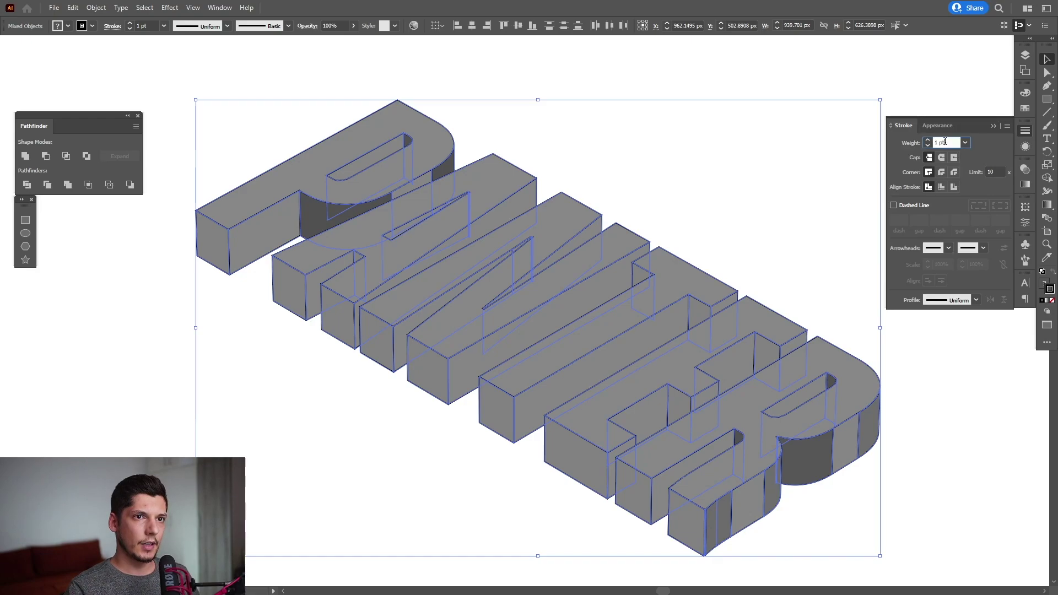
pyautogui.write('2')
pyautogui.press('Return')
pyautogui.write('3')
pyautogui.press('Return')
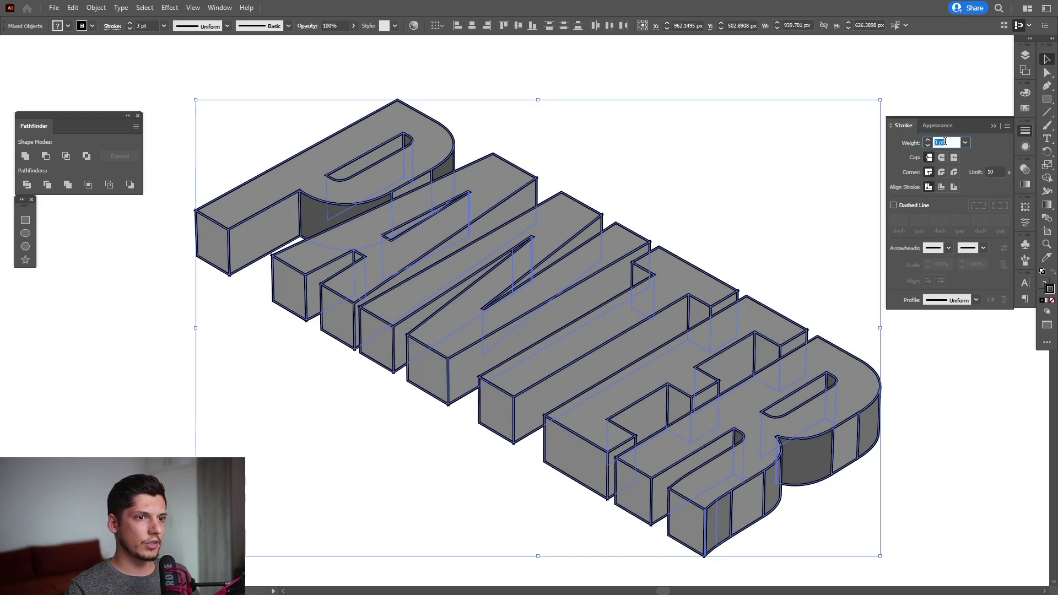
# Step: Set the stroke's miter limit to 1 for the lettering to remove the spikes at the corners, and deselect it
pyautogui.moveTo(739, 233); pyautogui.dragTo(587, 227)
pyautogui.scroll(8, 697, 292)
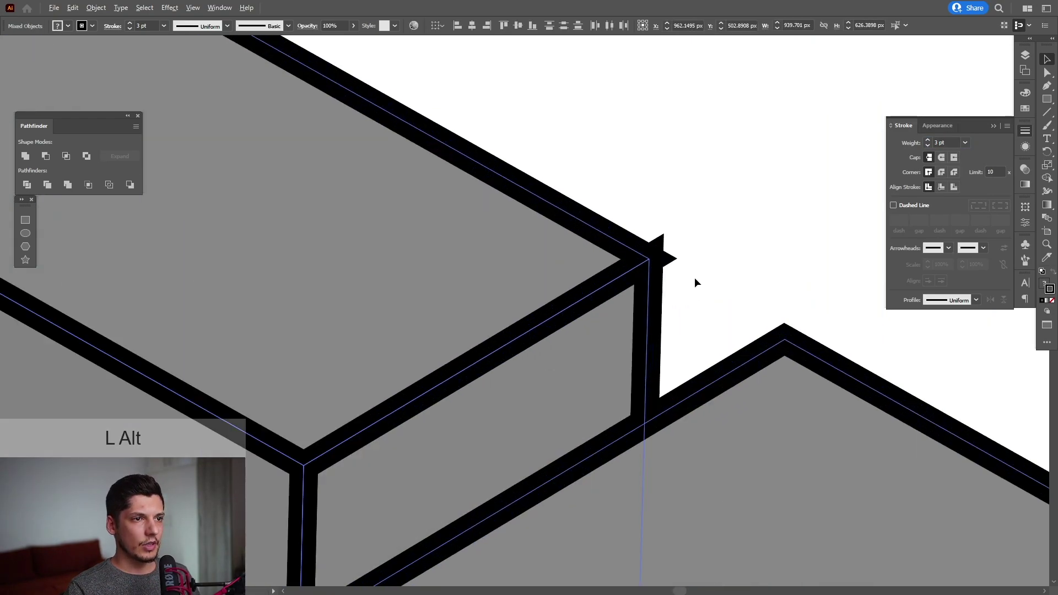
pyautogui.moveTo(694, 277); pyautogui.dragTo(661, 279)
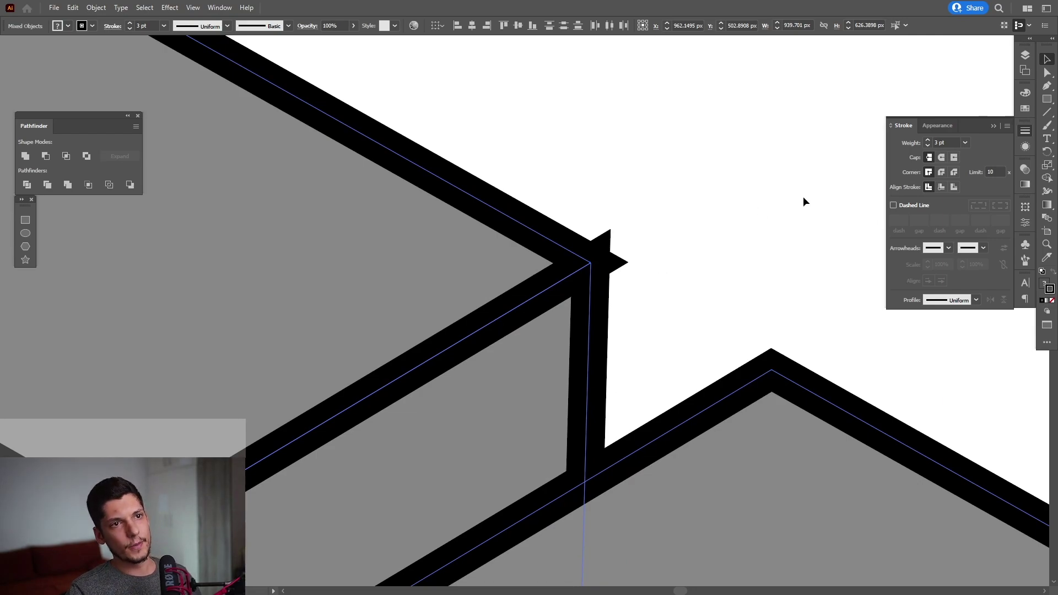
pyautogui.click(995, 171)
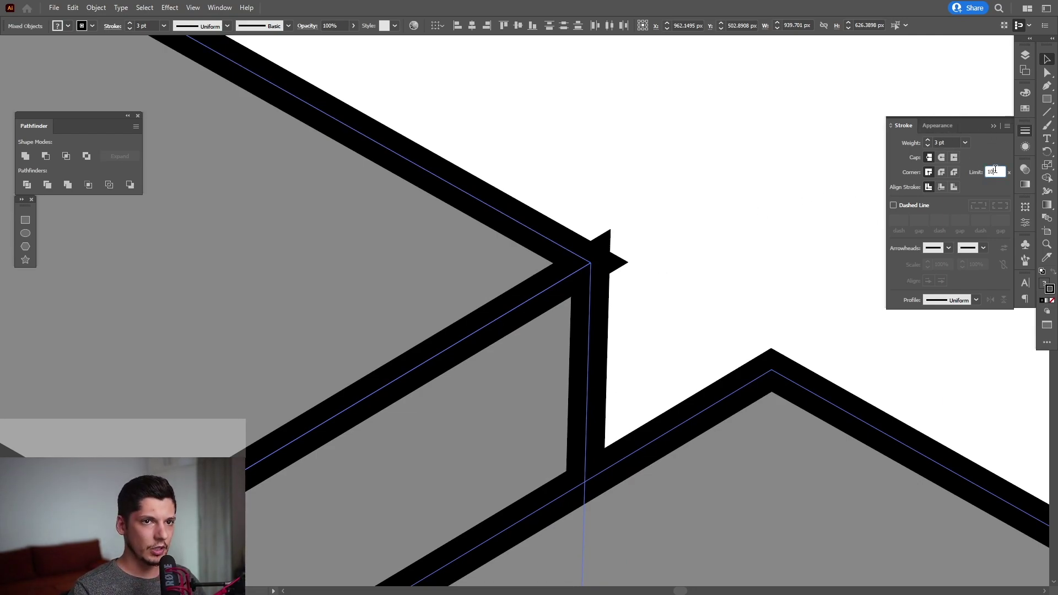
pyautogui.scroll(-4, 995, 170)
pyautogui.scroll(1, 995, 169)
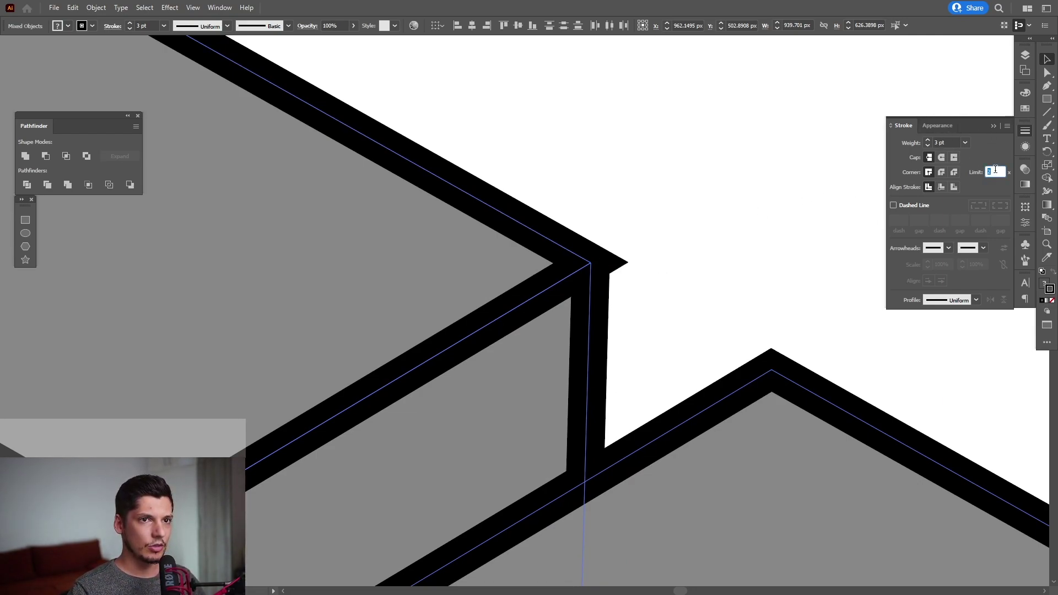
pyautogui.scroll(-1, 995, 170)
pyautogui.hotkey('ctrl', '0')
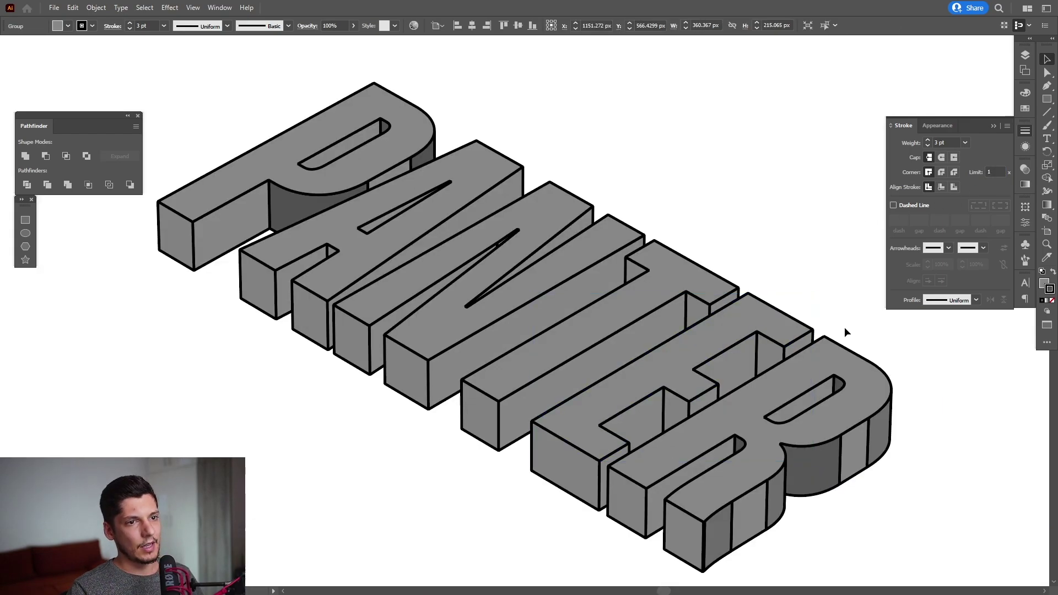
pyautogui.click(844, 326)
# Step: Select the large top faces of all the PANTER letters and group them
pyautogui.click(412, 124)
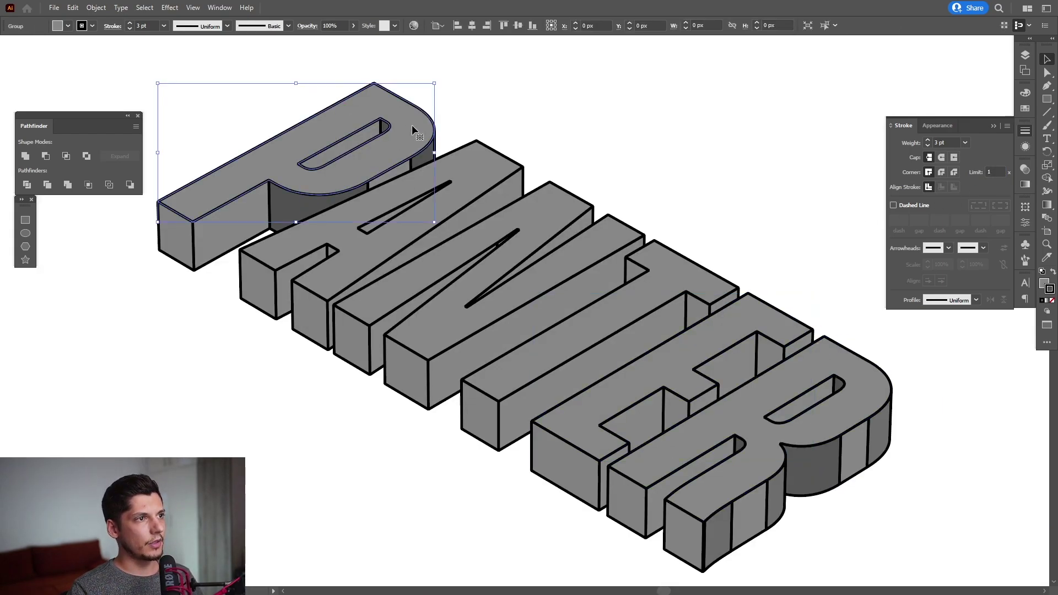
pyautogui.keyDown('shift'); pyautogui.click(473, 165); pyautogui.keyUp('shift')
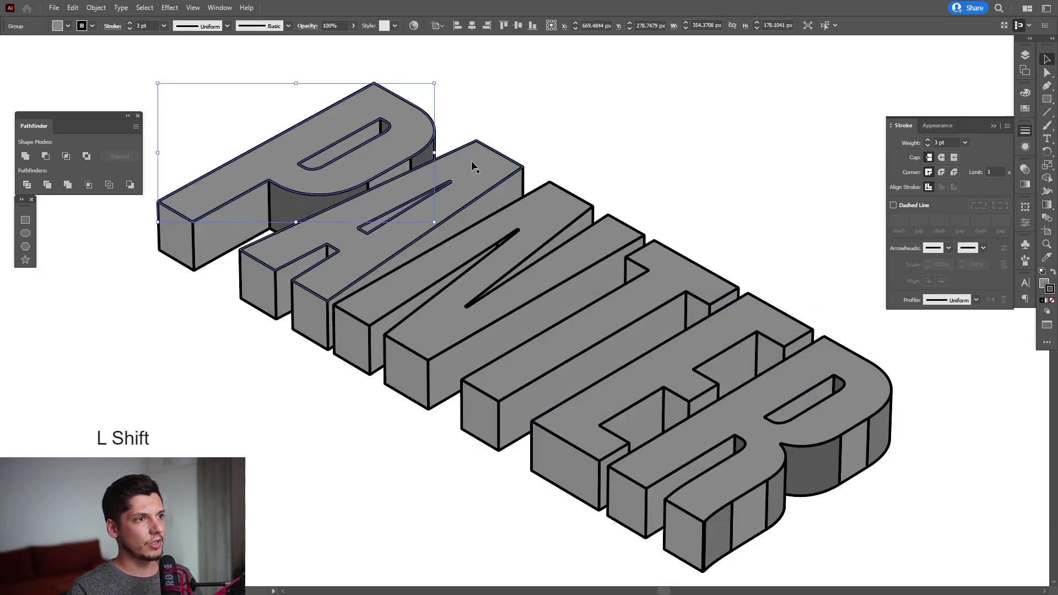
pyautogui.keyDown('shift'); pyautogui.click(542, 198); pyautogui.keyUp('shift')
pyautogui.keyDown('shift'); pyautogui.click(680, 267); pyautogui.keyUp('shift')
pyautogui.keyDown('shift'); pyautogui.click(755, 317); pyautogui.keyUp('shift')
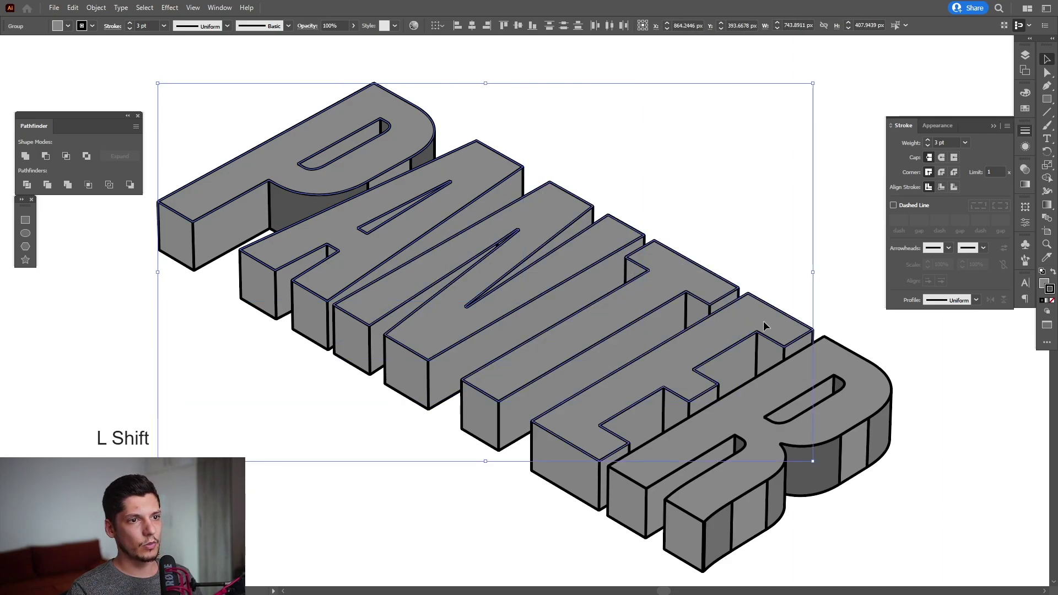
pyautogui.rightClick(761, 318)
pyautogui.click(803, 402)
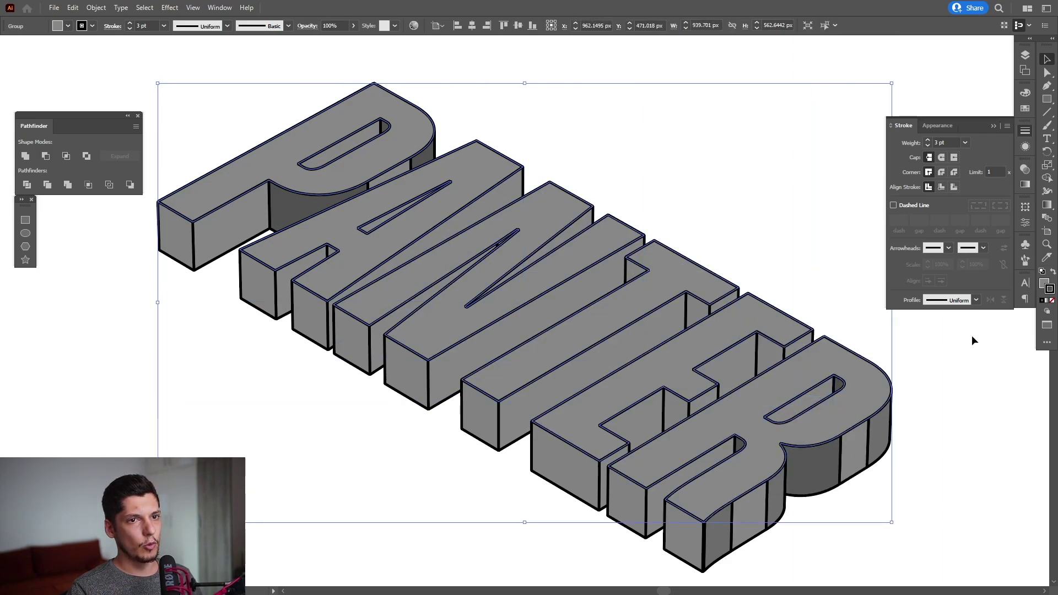
# Step: Fill the grouped top faces of the letters with the light blue swatch
pyautogui.click(1028, 109)
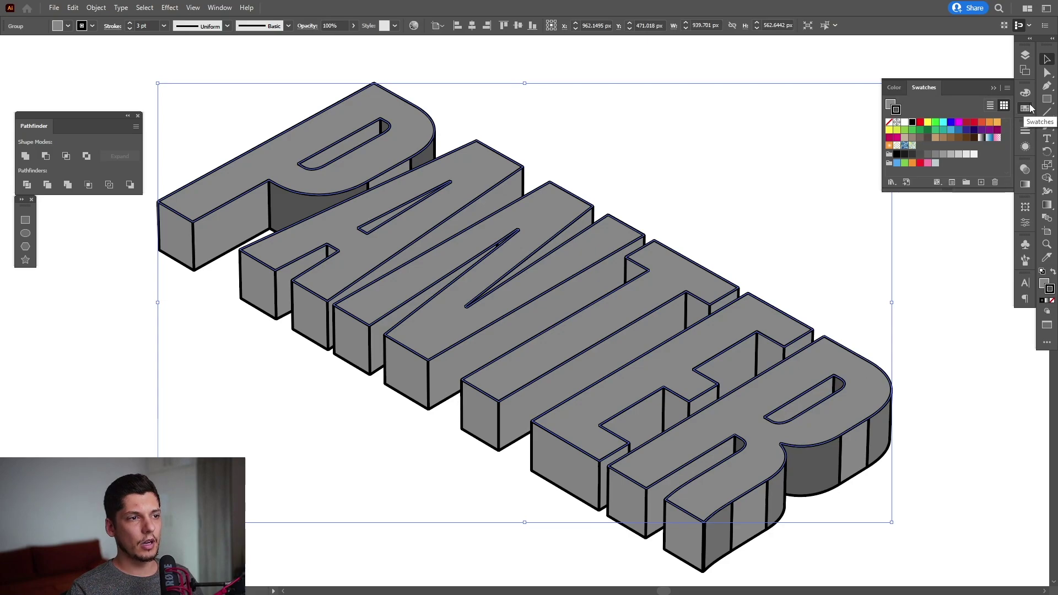
pyautogui.click(1045, 284)
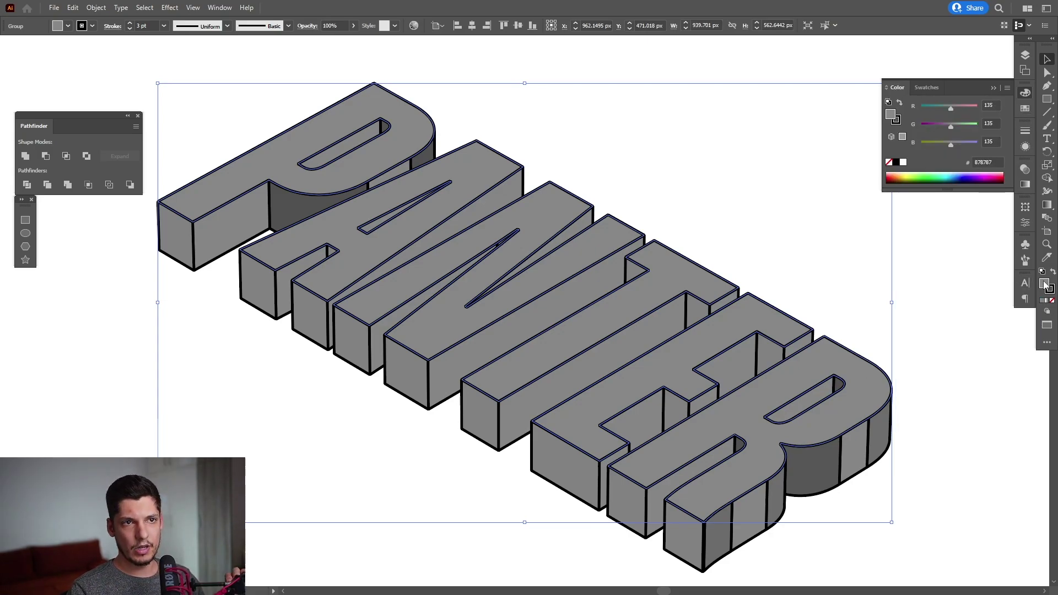
pyautogui.click(1029, 110)
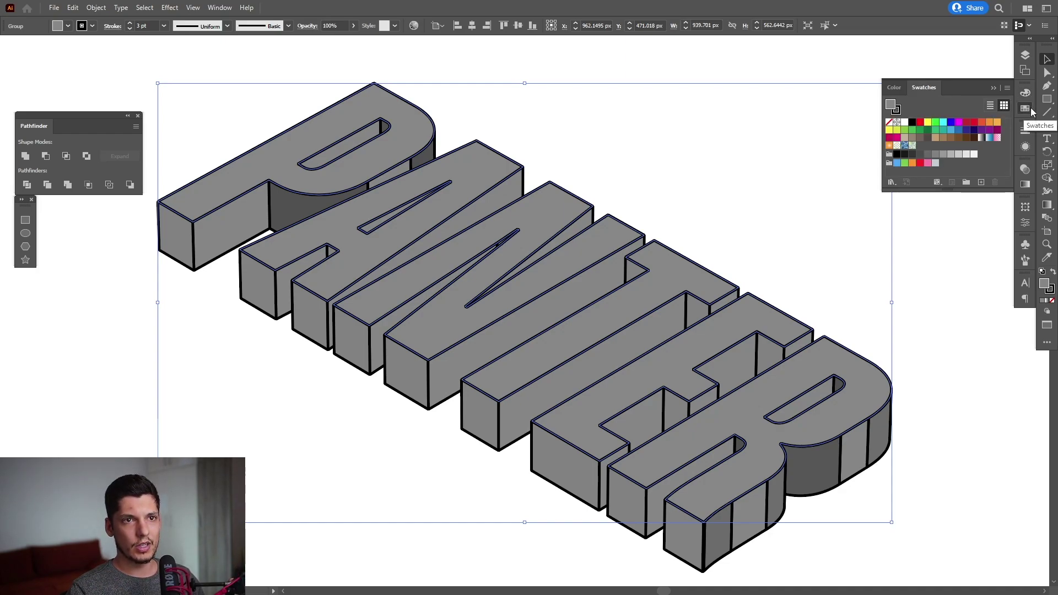
pyautogui.click(955, 130)
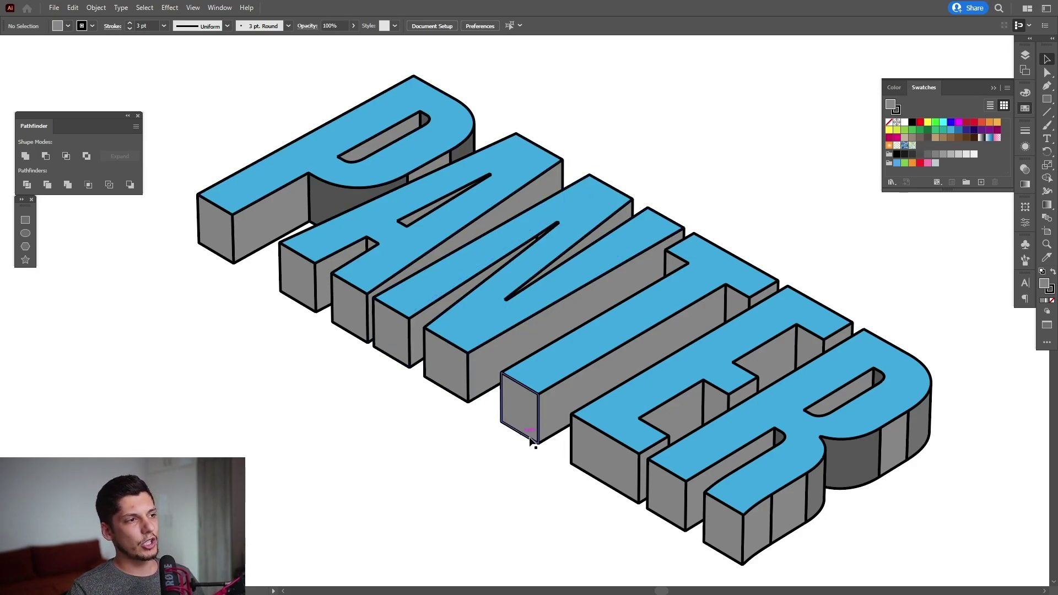
# Step: Select the short end faces of all the letters, including those inside notches and counters, and fill them with orange
pyautogui.scroll(3, 604, 462)
pyautogui.scroll(-3, 435, 365)
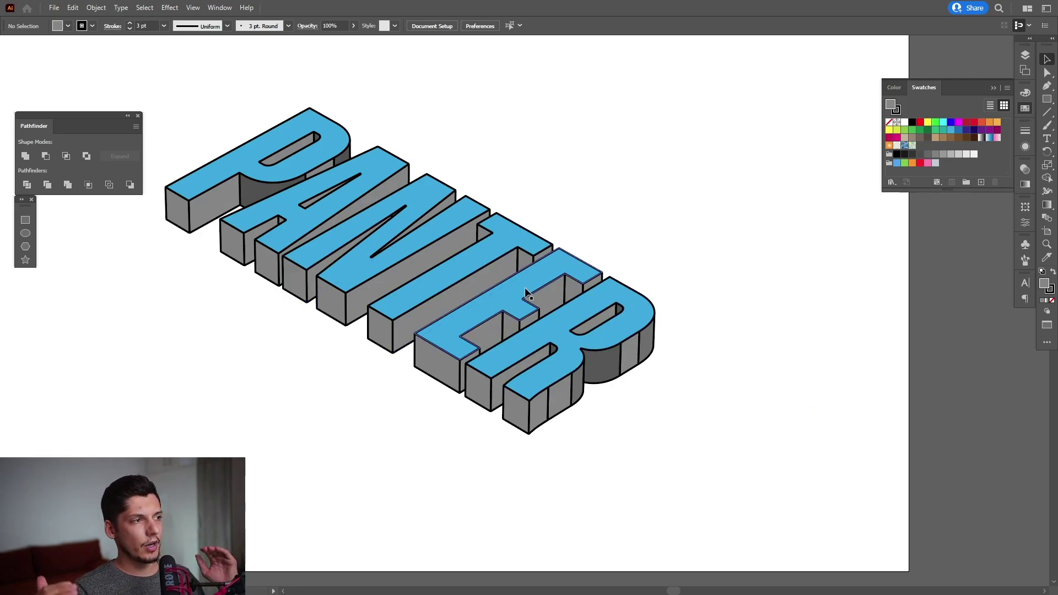
pyautogui.scroll(2, 190, 174)
pyautogui.click(179, 220)
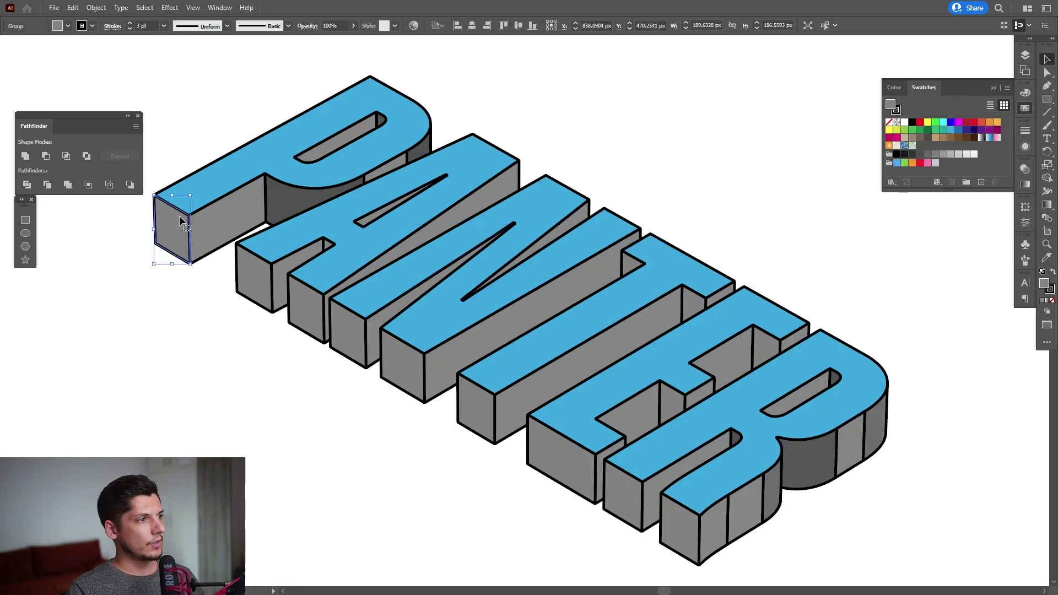
pyautogui.keyDown('shift'); pyautogui.click(257, 290); pyautogui.keyUp('shift')
pyautogui.keyDown('shift'); pyautogui.click(306, 308); pyautogui.keyUp('shift')
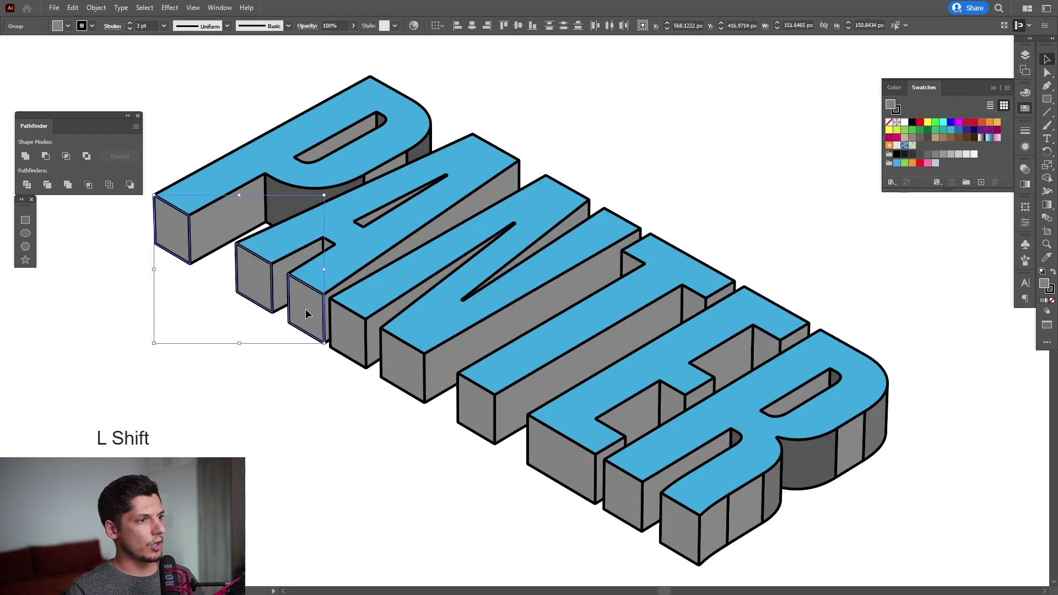
pyautogui.scroll(5, 319, 251)
pyautogui.keyDown('shift'); pyautogui.click(326, 249); pyautogui.keyUp('shift')
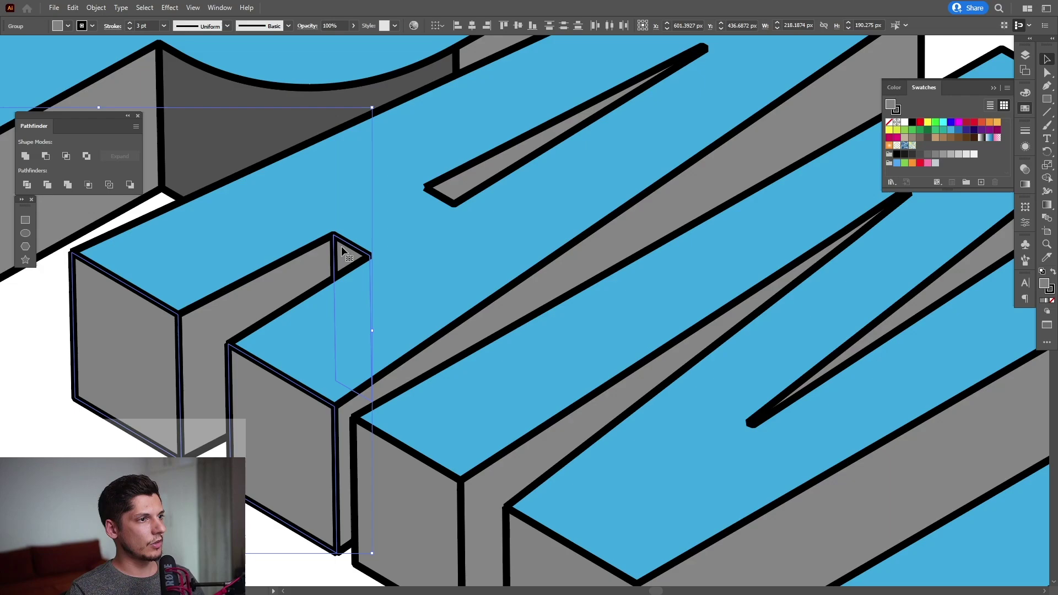
pyautogui.scroll(-5, 326, 249)
pyautogui.scroll(3, 396, 127)
pyautogui.keyDown('shift'); pyautogui.click(395, 127); pyautogui.keyUp('shift')
pyautogui.keyDown('shift'); pyautogui.click(304, 414); pyautogui.keyUp('shift')
pyautogui.keyDown('shift'); pyautogui.click(411, 398); pyautogui.keyUp('shift')
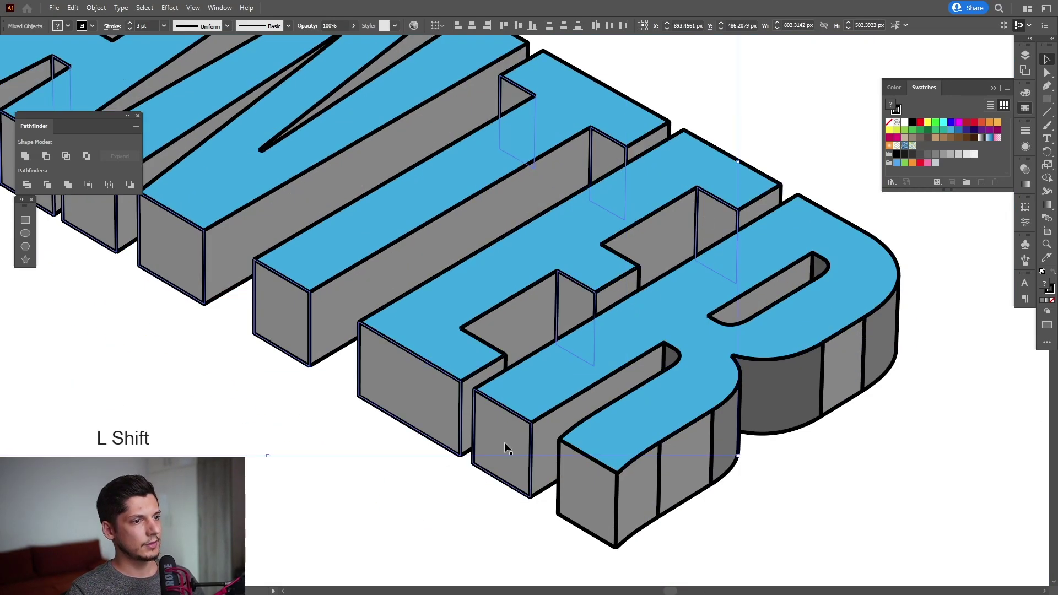
pyautogui.keyDown('shift'); pyautogui.click(505, 444); pyautogui.keyUp('shift')
pyautogui.keyDown('shift'); pyautogui.click(586, 491); pyautogui.keyUp('shift')
pyautogui.keyDown('shift'); pyautogui.click(670, 357); pyautogui.keyUp('shift')
pyautogui.keyDown('shift'); pyautogui.click(818, 270); pyautogui.keyUp('shift')
pyautogui.scroll(-3, 820, 271)
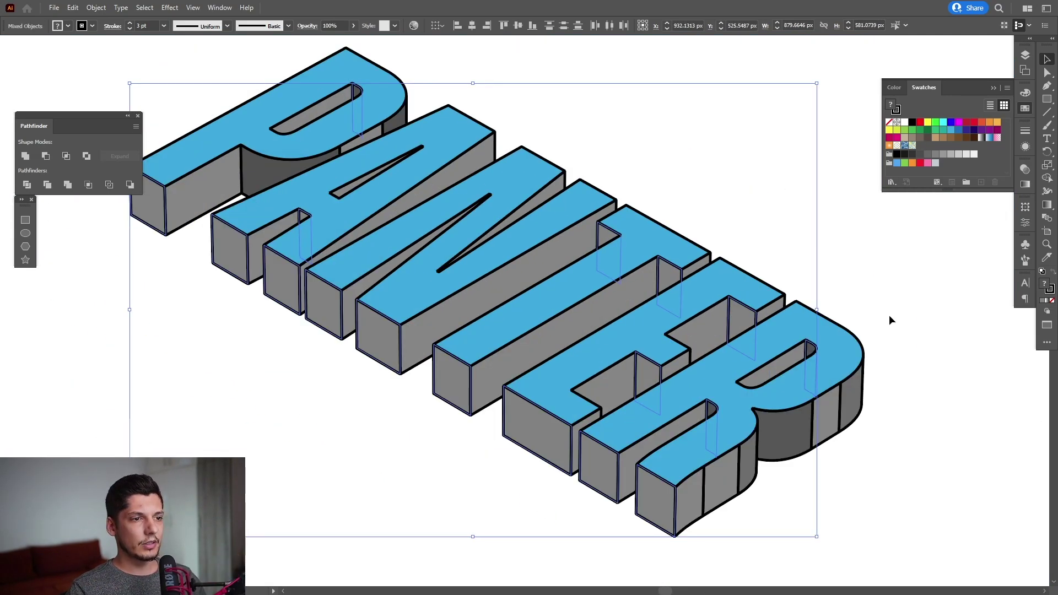
pyautogui.click(983, 131)
pyautogui.click(987, 131)
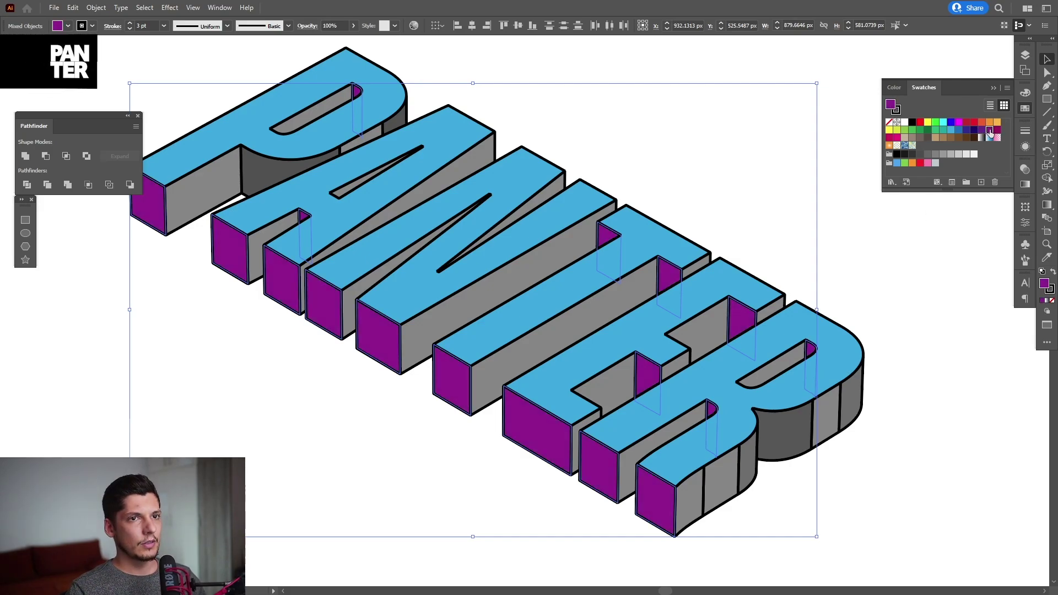
pyautogui.click(960, 123)
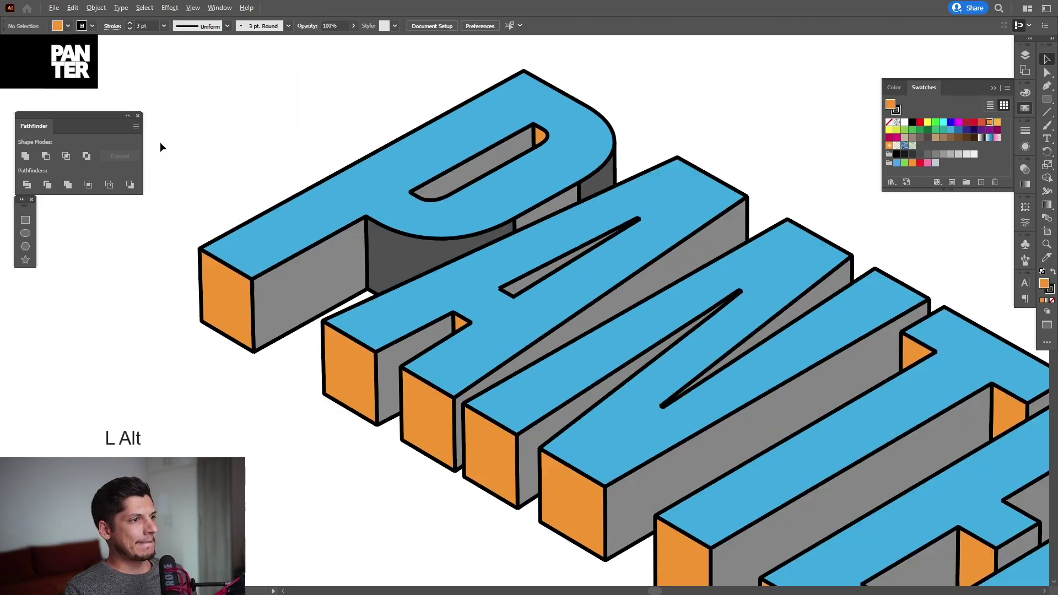
# Step: Select the long side faces and curved side faces of all the letters, fill them with red-orange, and deselect them
pyautogui.moveTo(388, 180); pyautogui.dragTo(382, 206)
pyautogui.click(352, 281)
pyautogui.keyDown('shift'); pyautogui.click(427, 221); pyautogui.keyUp('shift')
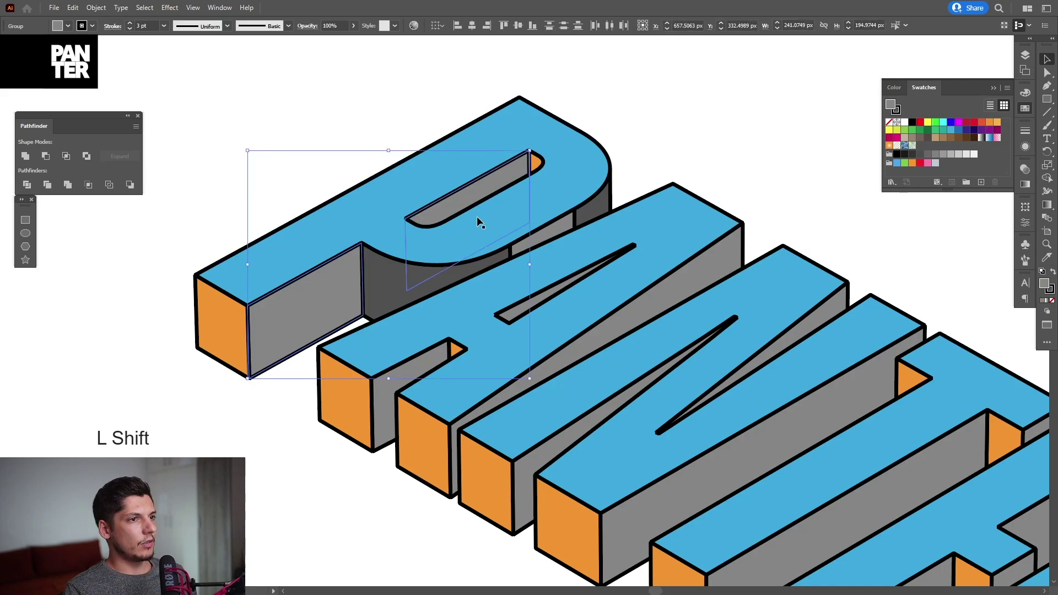
pyautogui.keyDown('shift'); pyautogui.click(543, 234); pyautogui.keyUp('shift')
pyautogui.keyDown('shift'); pyautogui.click(515, 313); pyautogui.keyUp('shift')
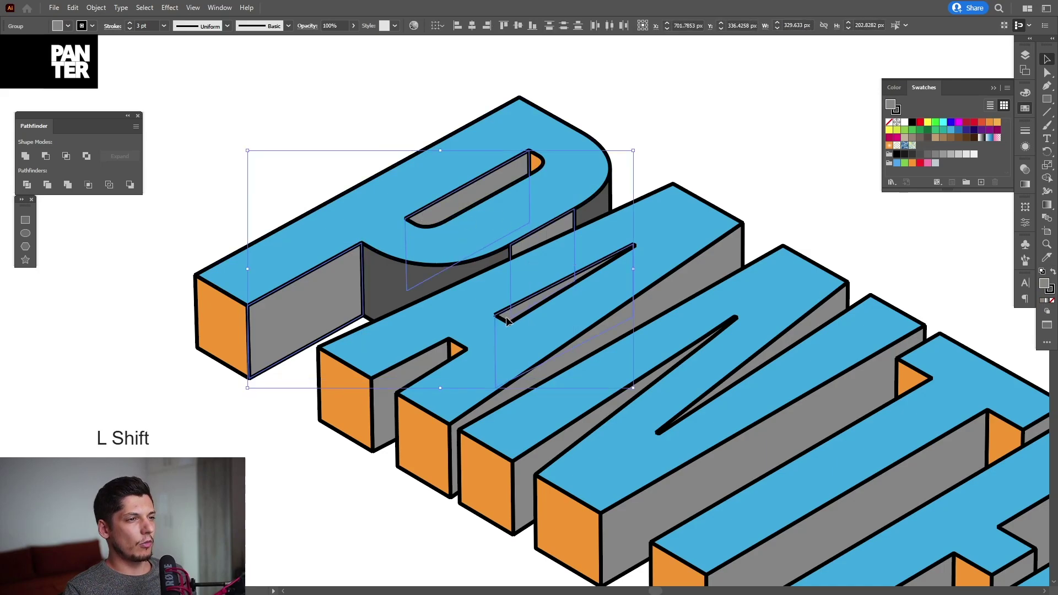
pyautogui.keyDown('shift'); pyautogui.click(430, 361); pyautogui.keyUp('shift')
pyautogui.moveTo(890, 462); pyautogui.dragTo(548, 232)
pyautogui.keyDown('shift'); pyautogui.click(551, 261); pyautogui.keyUp('shift')
pyautogui.keyDown('shift'); pyautogui.click(814, 259); pyautogui.keyUp('shift')
pyautogui.keyDown('shift'); pyautogui.click(574, 433); pyautogui.keyUp('shift')
pyautogui.keyDown('shift'); pyautogui.click(662, 380); pyautogui.keyUp('shift')
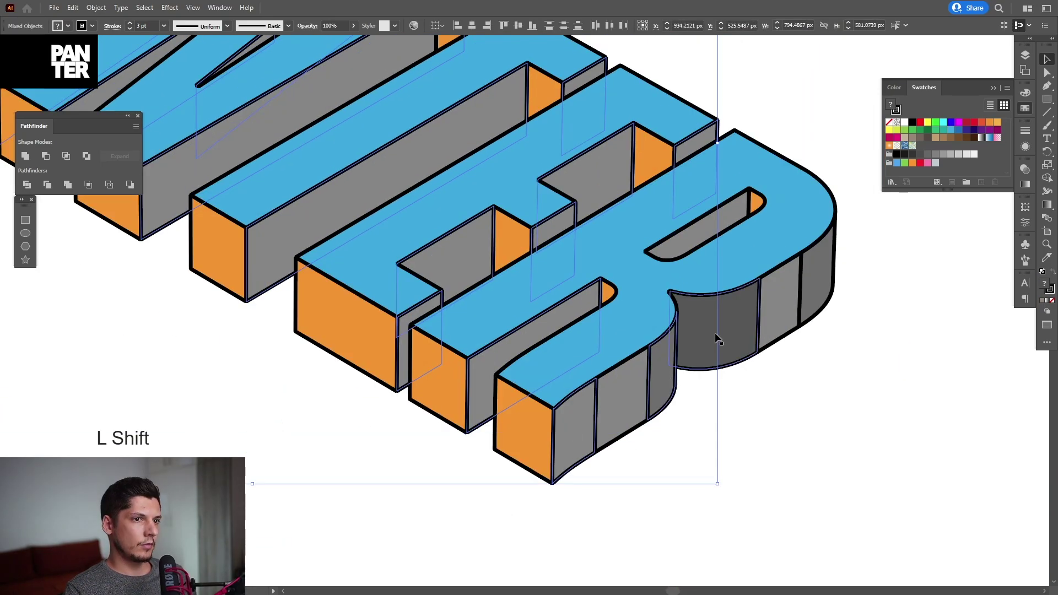
pyautogui.keyDown('shift'); pyautogui.click(715, 333); pyautogui.keyUp('shift')
pyautogui.keyDown('shift'); pyautogui.click(815, 289); pyautogui.keyUp('shift')
pyautogui.keyDown('shift'); pyautogui.click(722, 216); pyautogui.keyUp('shift')
pyautogui.click(927, 165)
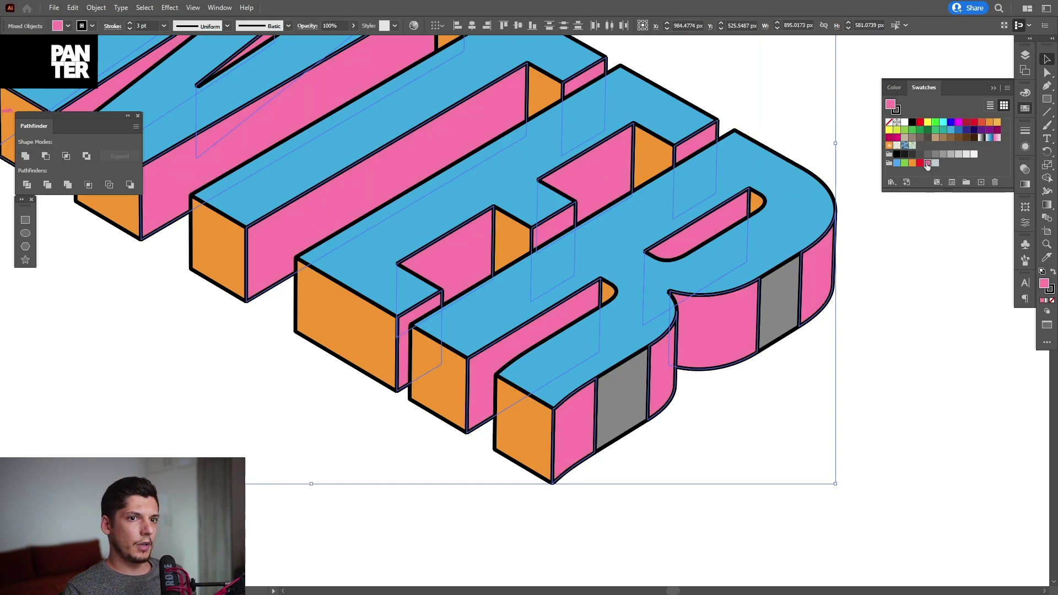
pyautogui.hotkey('ctrl', '-')
pyautogui.click(982, 122)
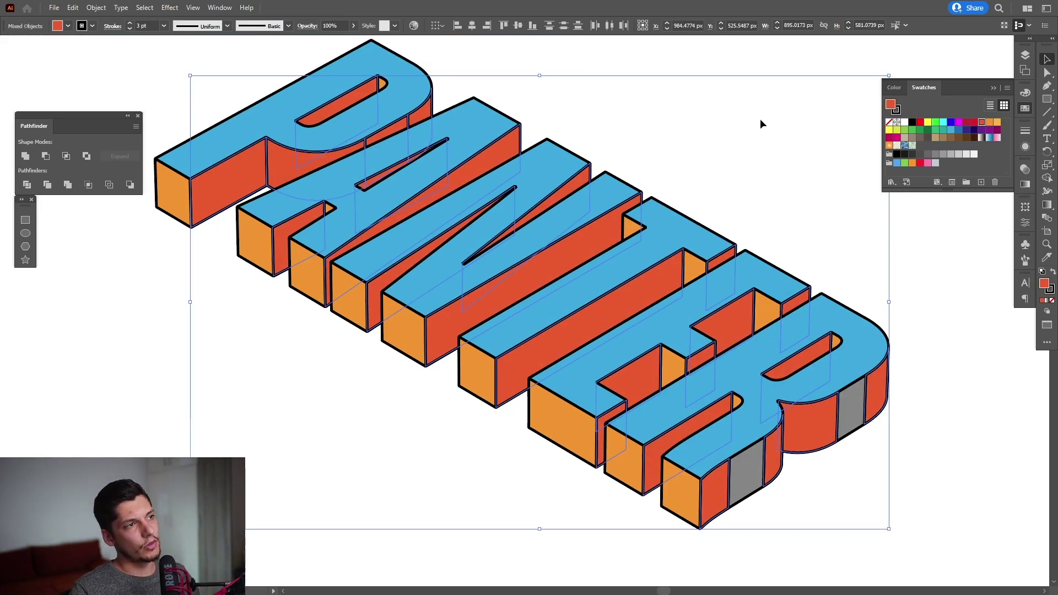
pyautogui.click(759, 119)
# Step: Duplicate the grouped blue faces straight down to the base of the lettering and swap the copy's fill and stroke colors
pyautogui.moveTo(740, 149); pyautogui.dragTo(740, 163)
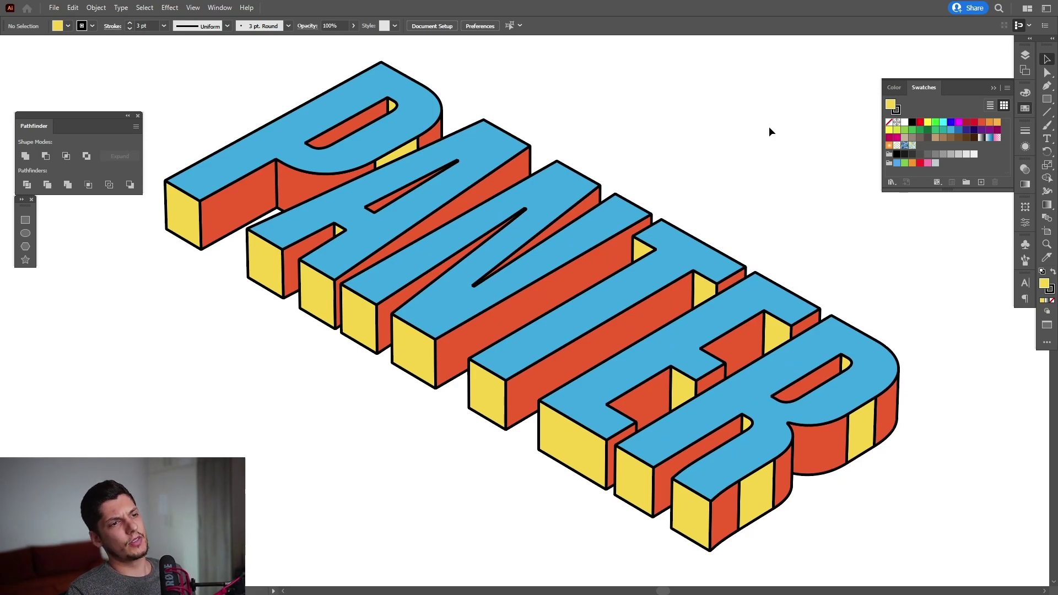
pyautogui.scroll(-2, 769, 126)
pyautogui.scroll(2, 770, 176)
pyautogui.moveTo(184, 62); pyautogui.dragTo(931, 436)
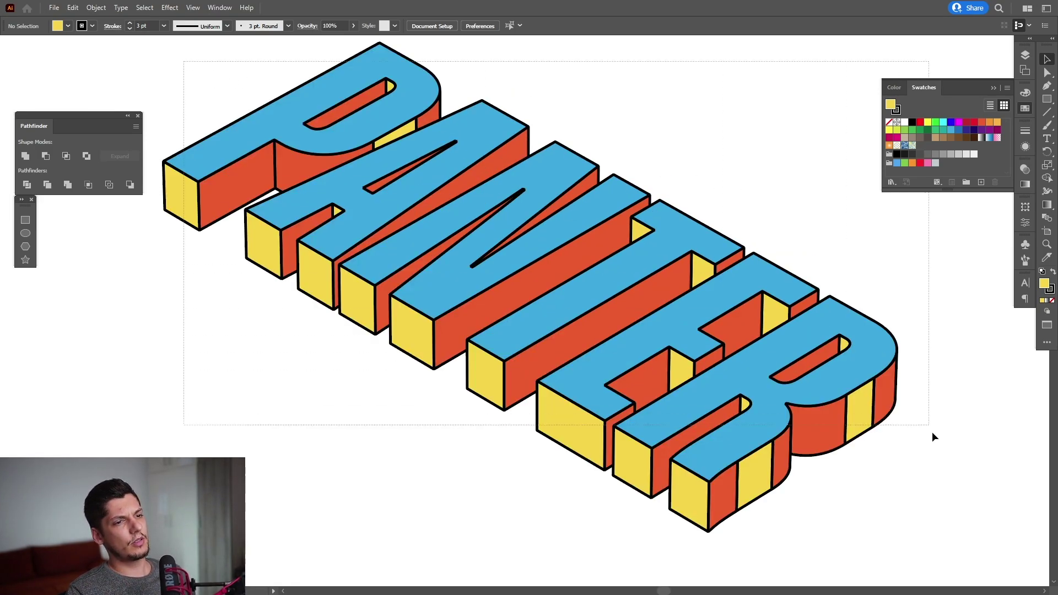
pyautogui.scroll(2, 686, 346)
pyautogui.scroll(-1, 688, 351)
pyautogui.scroll(1, 687, 348)
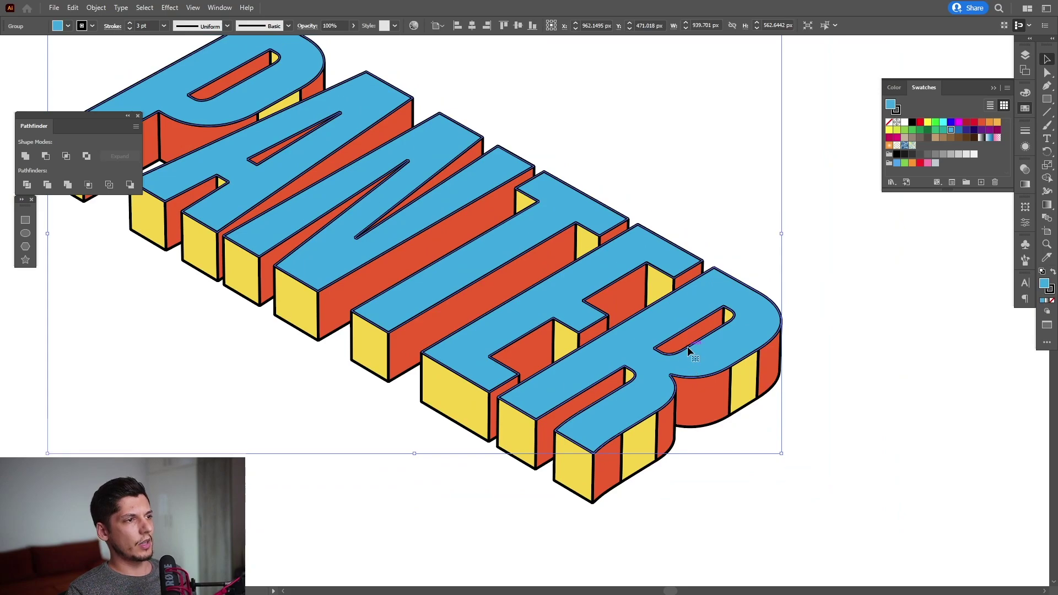
pyautogui.moveTo(695, 358)
pyautogui.mouseDown()
pyautogui.moveTo(720, 266)
pyautogui.moveTo(682, 350)
pyautogui.mouseUp()
pyautogui.hotkey('ctrl', 'z')
pyautogui.scroll(2, 720, 265)
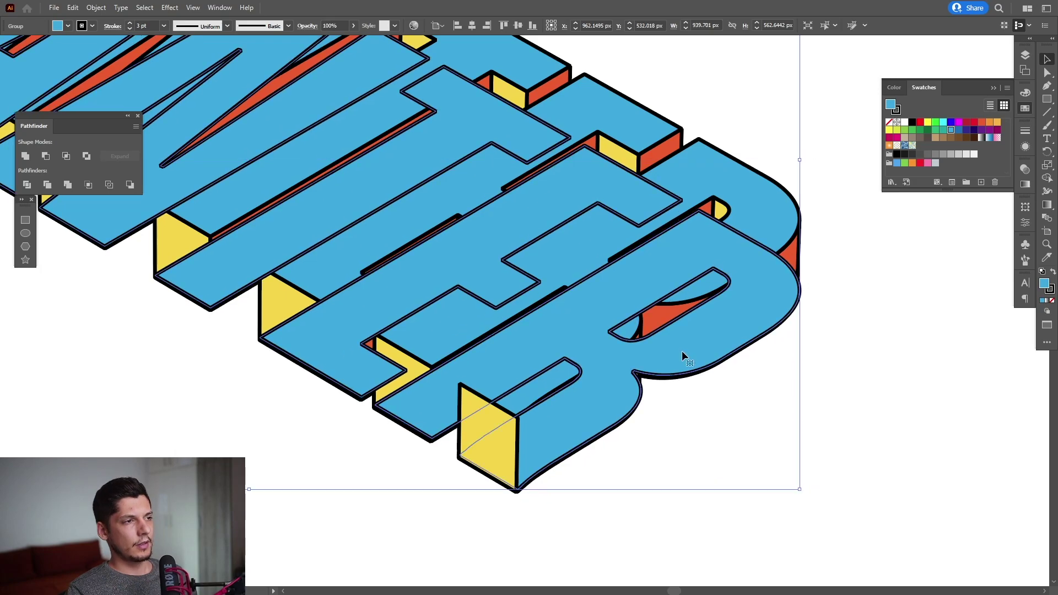
pyautogui.click(1052, 279)
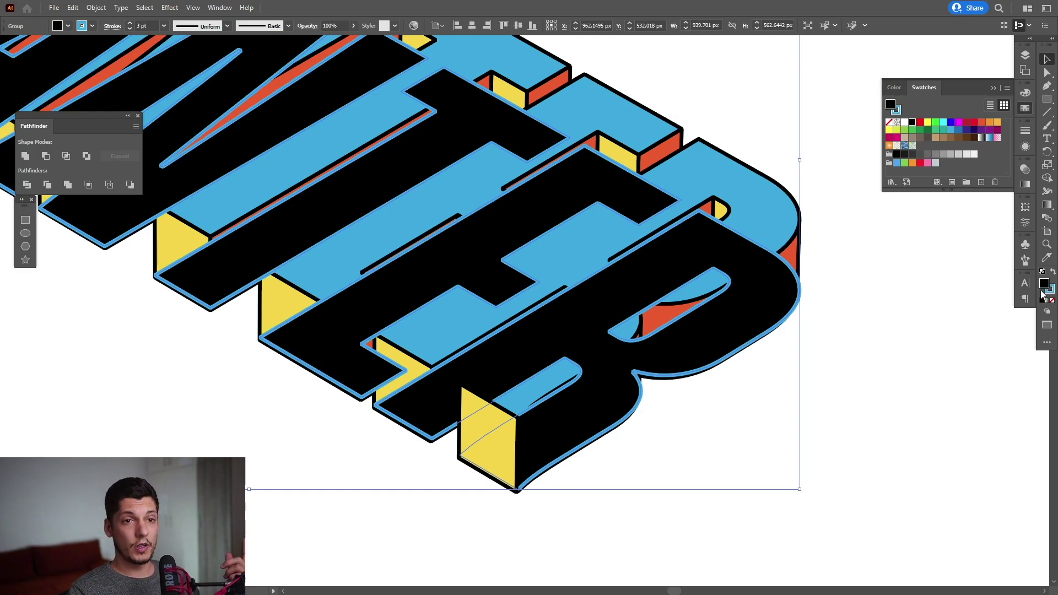
# Step: Remove the stroke from the duplicated black lettering and align the copy with the base edges of the 3D letters
pyautogui.click(1050, 290)
pyautogui.click(1052, 300)
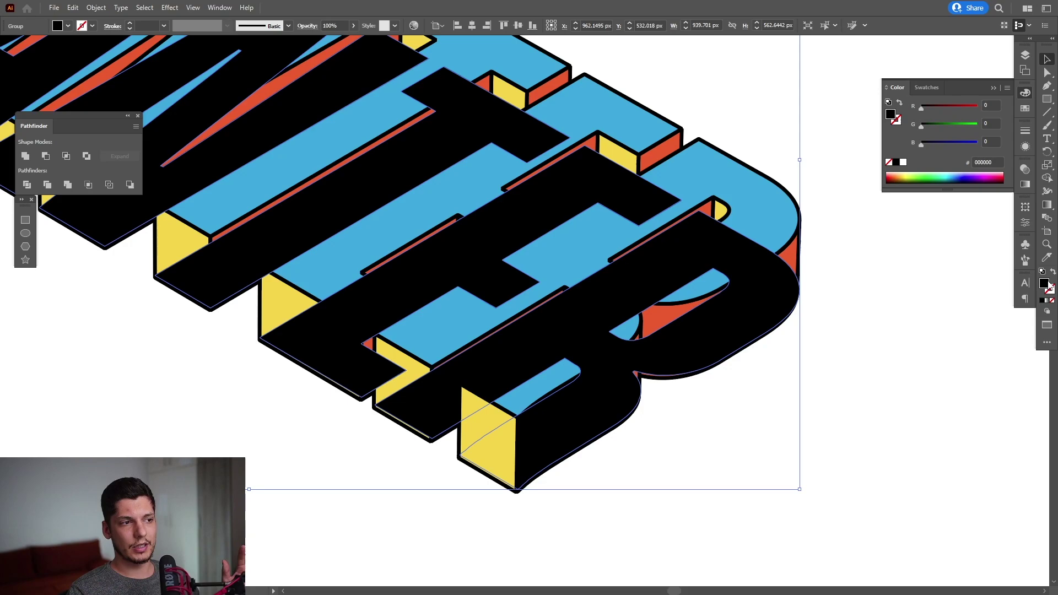
pyautogui.scroll(3, 515, 467)
pyautogui.scroll(1, 575, 382)
pyautogui.moveTo(516, 469); pyautogui.dragTo(569, 357)
pyautogui.scroll(-5, 680, 309)
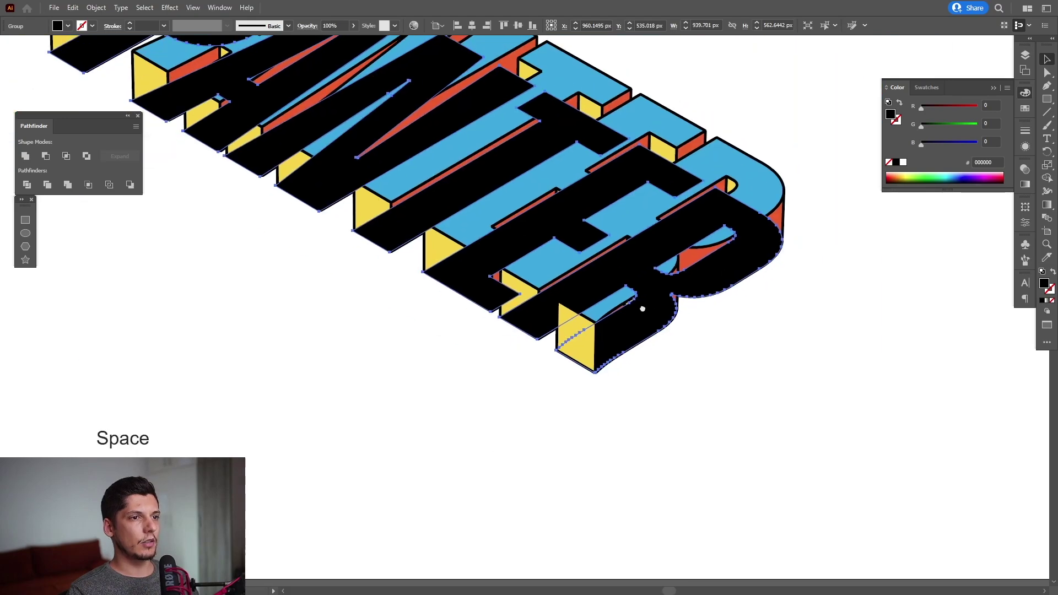
# Step: Send the black lettering copy to the back, behind all the colored letter faces
pyautogui.rightClick(615, 271)
pyautogui.moveTo(678, 411)
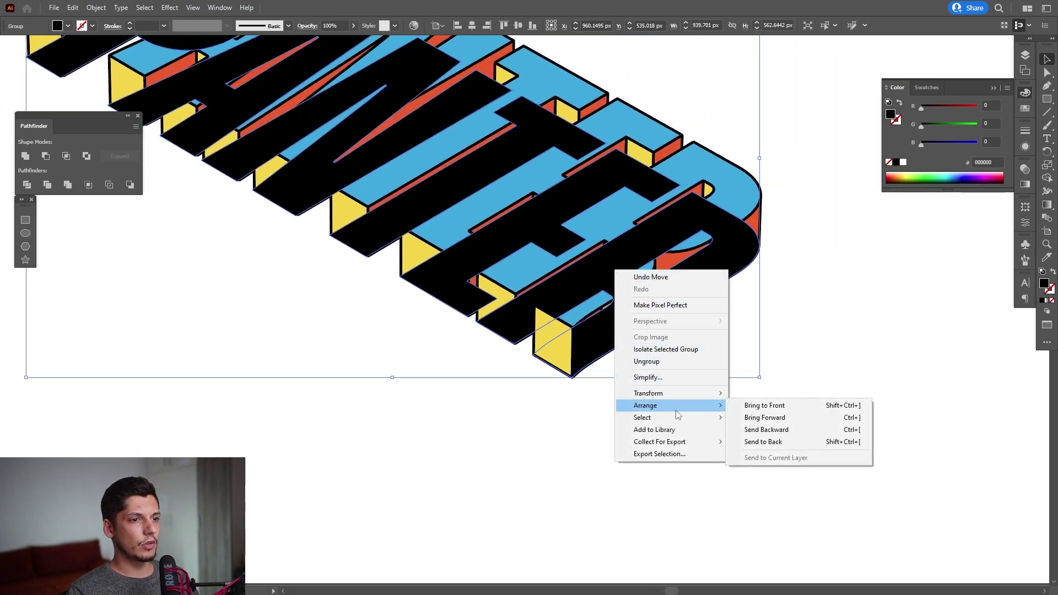
pyautogui.click(782, 441)
# Step: Apply a Transform effect to the black copy with 200 copies and a 0.1 px horizontal move, and expand its appearance
pyautogui.scroll(3, 551, 276)
pyautogui.click(176, 9)
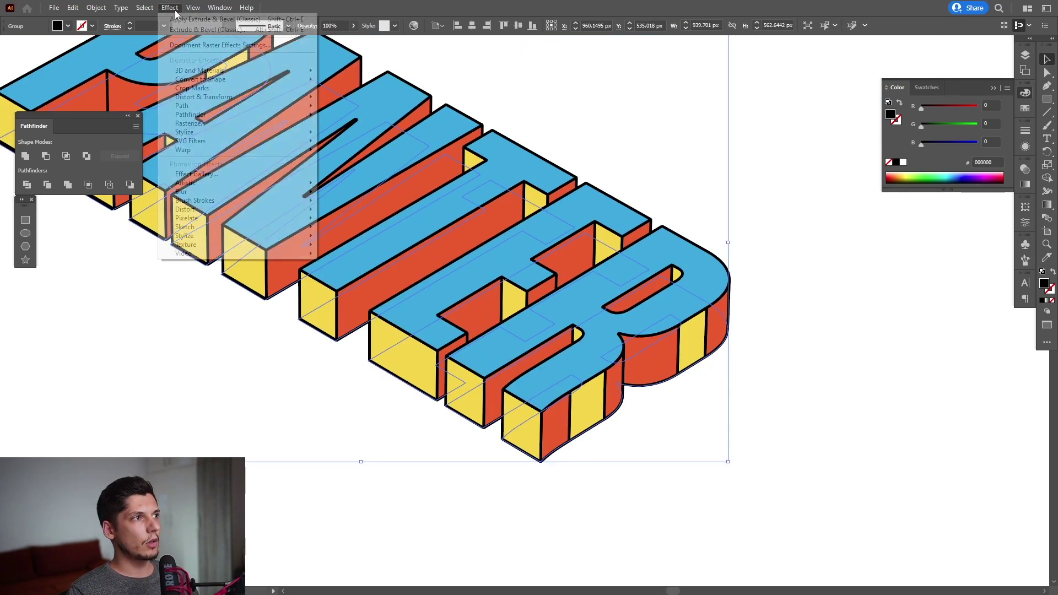
pyautogui.moveTo(220, 99)
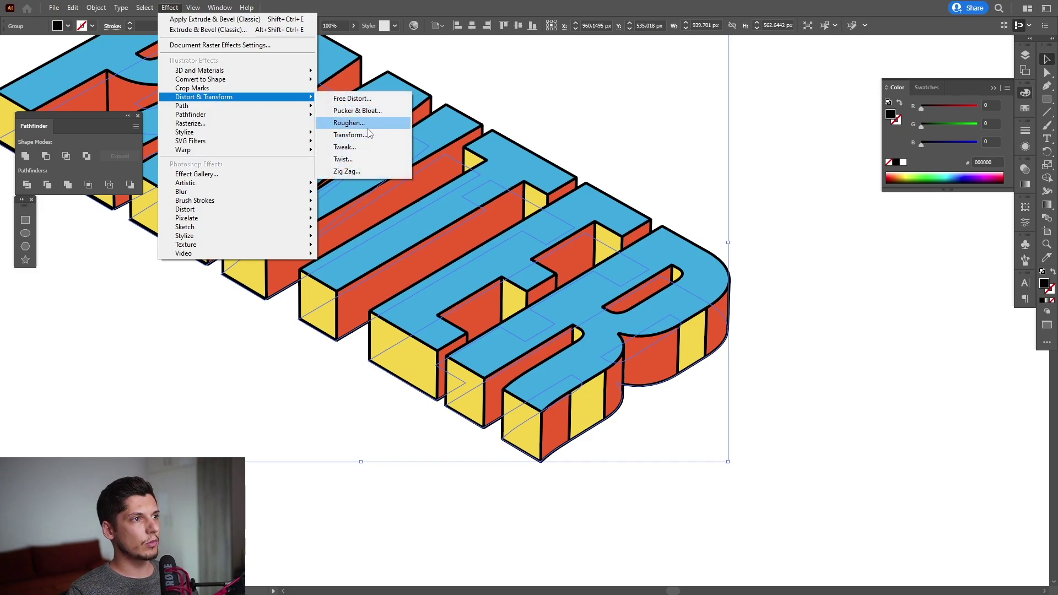
pyautogui.click(350, 135)
pyautogui.click(532, 392)
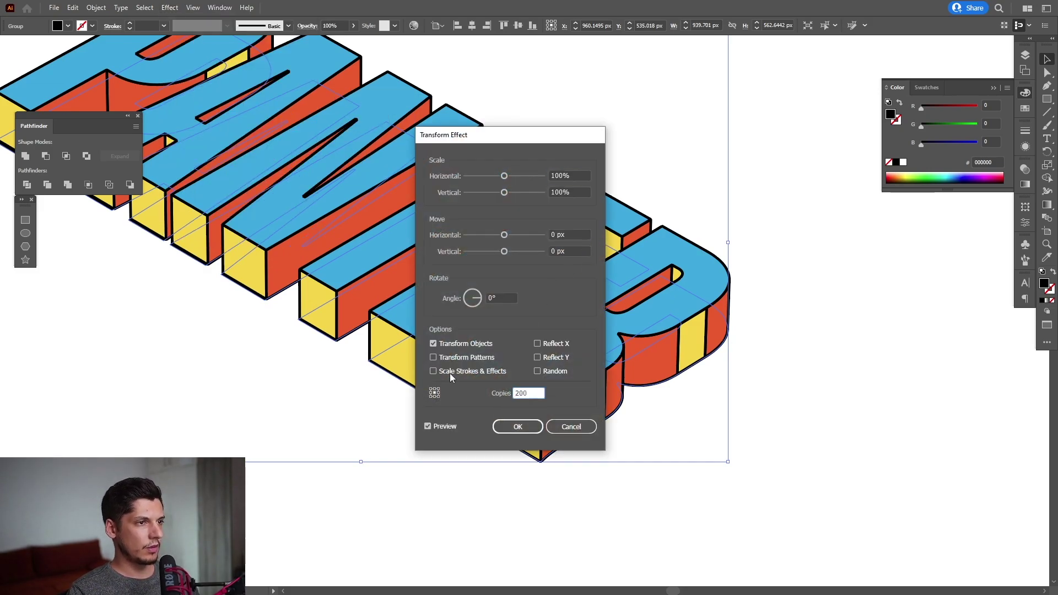
pyautogui.click(554, 236)
pyautogui.press('Up')
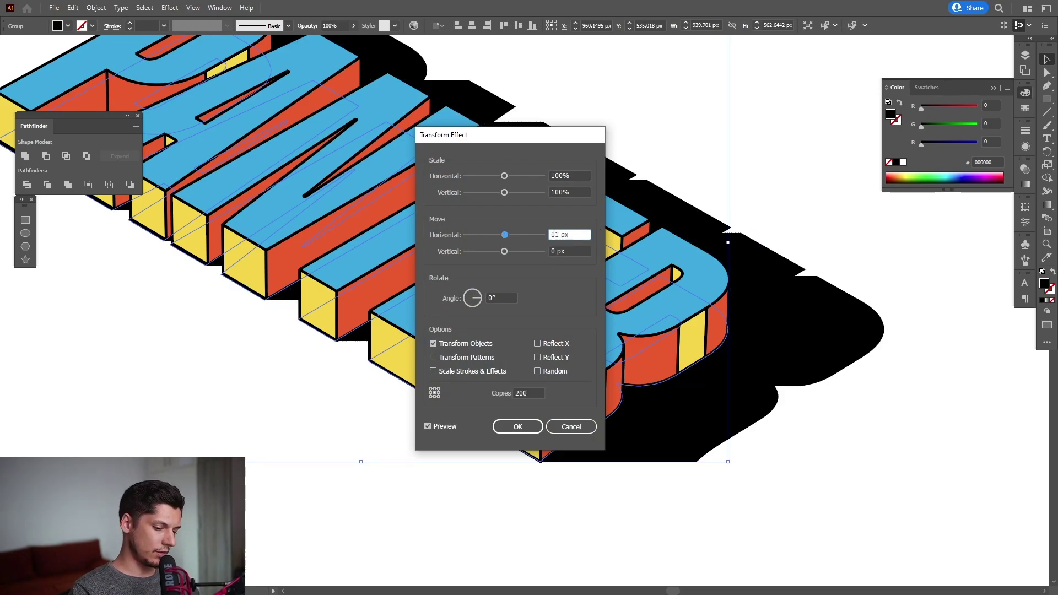
pyautogui.press('Tab')
pyautogui.click(518, 427)
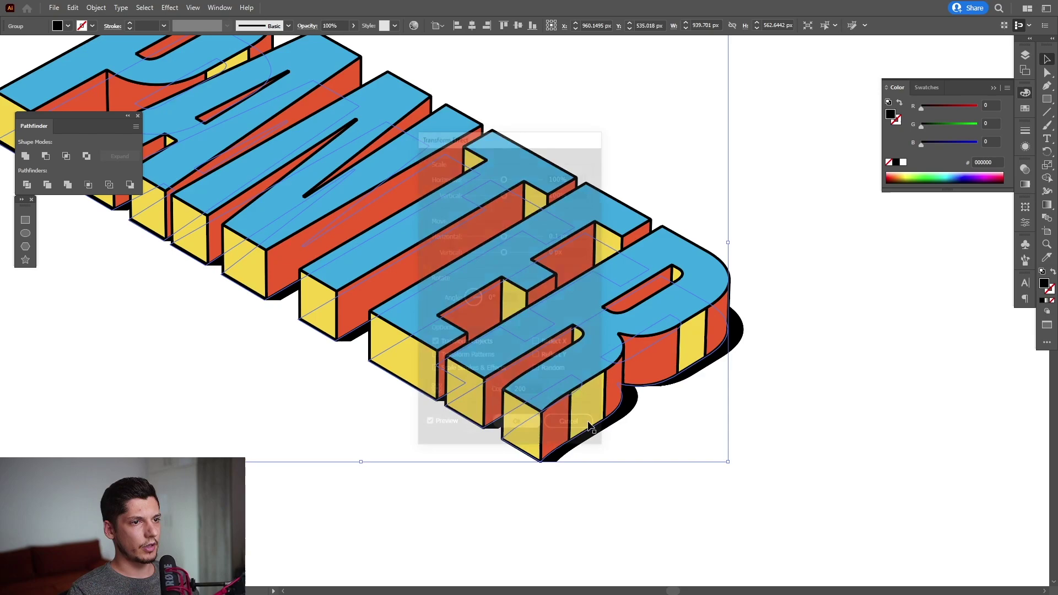
pyautogui.click(97, 8)
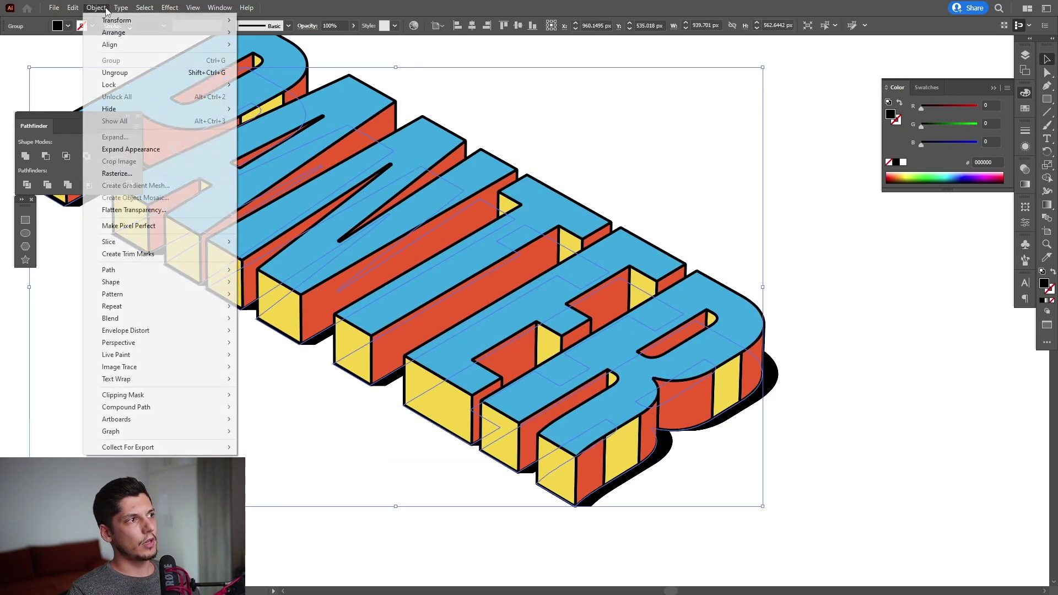
pyautogui.click(133, 148)
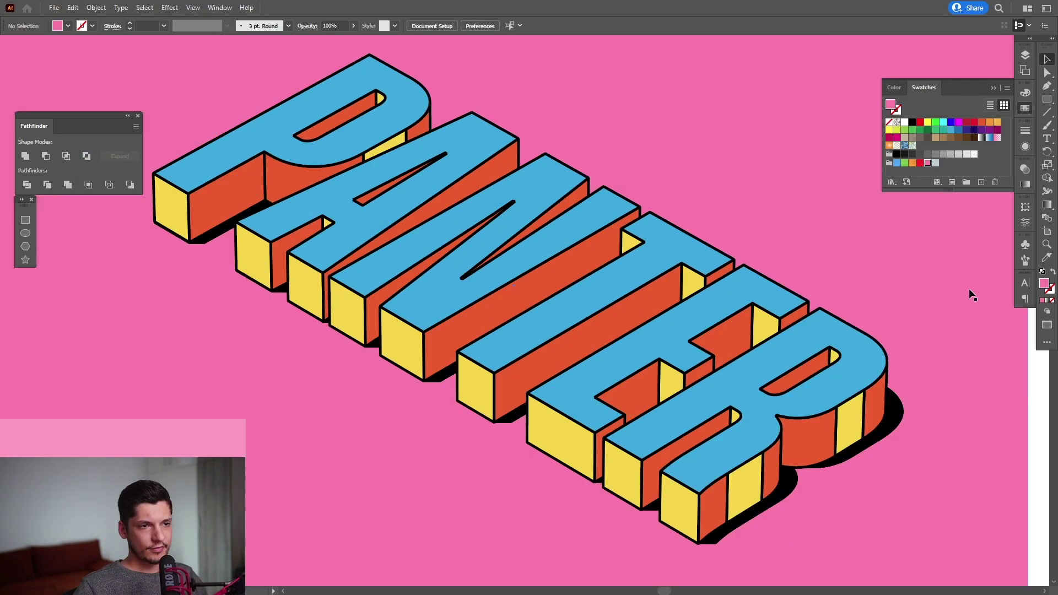